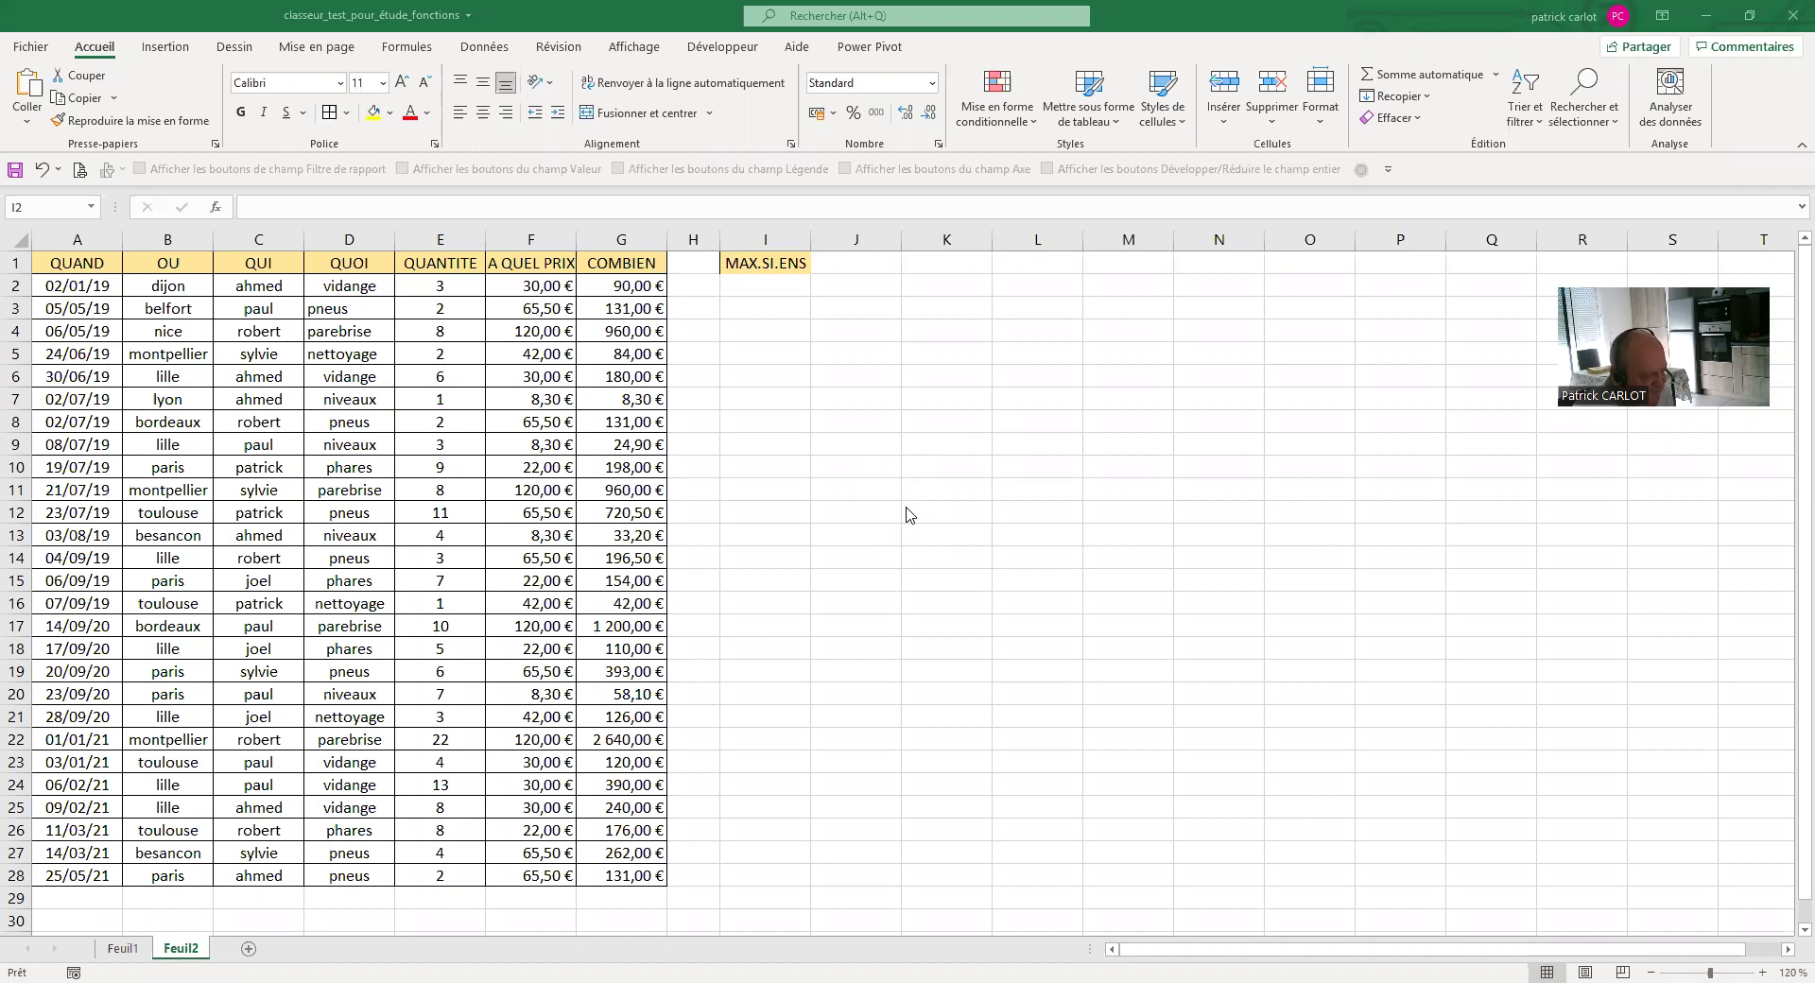
- Examine the MAX.SI.ENS heading, the COMBIEN column and the records in rows 2 to 4
{"action": "left_click", "coordinate": [759, 262]}
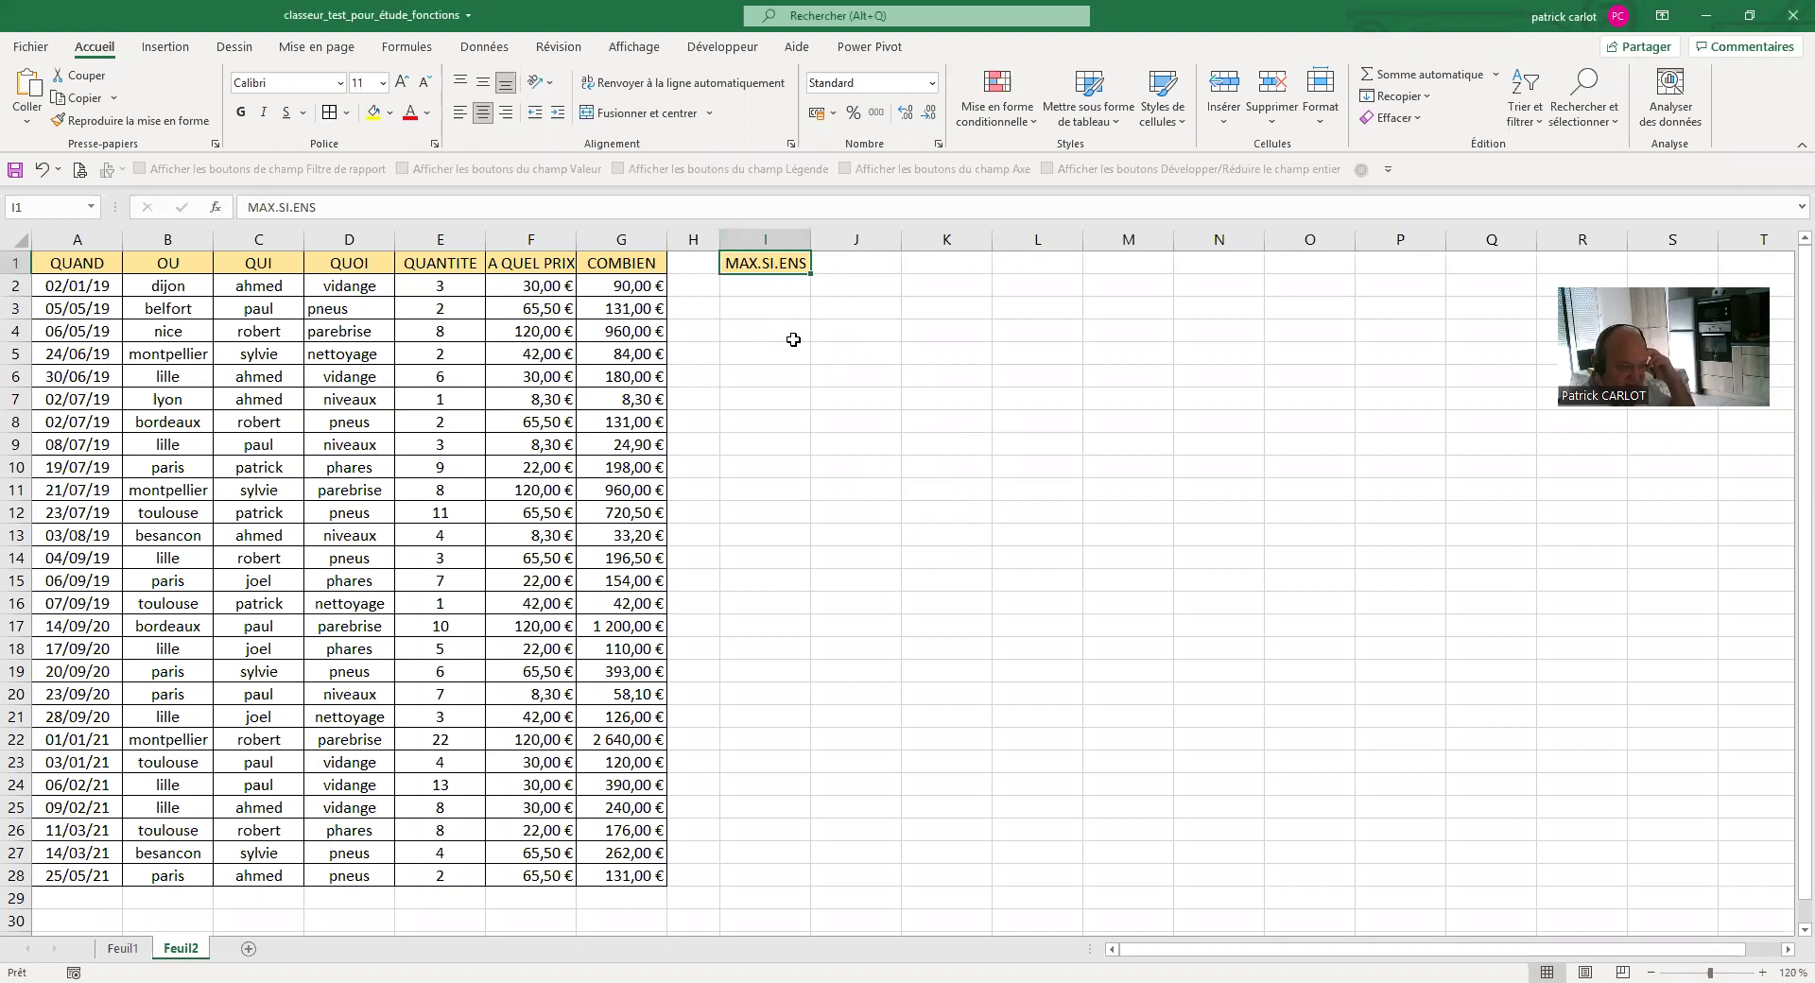
{"action": "left_click", "coordinate": [763, 288]}
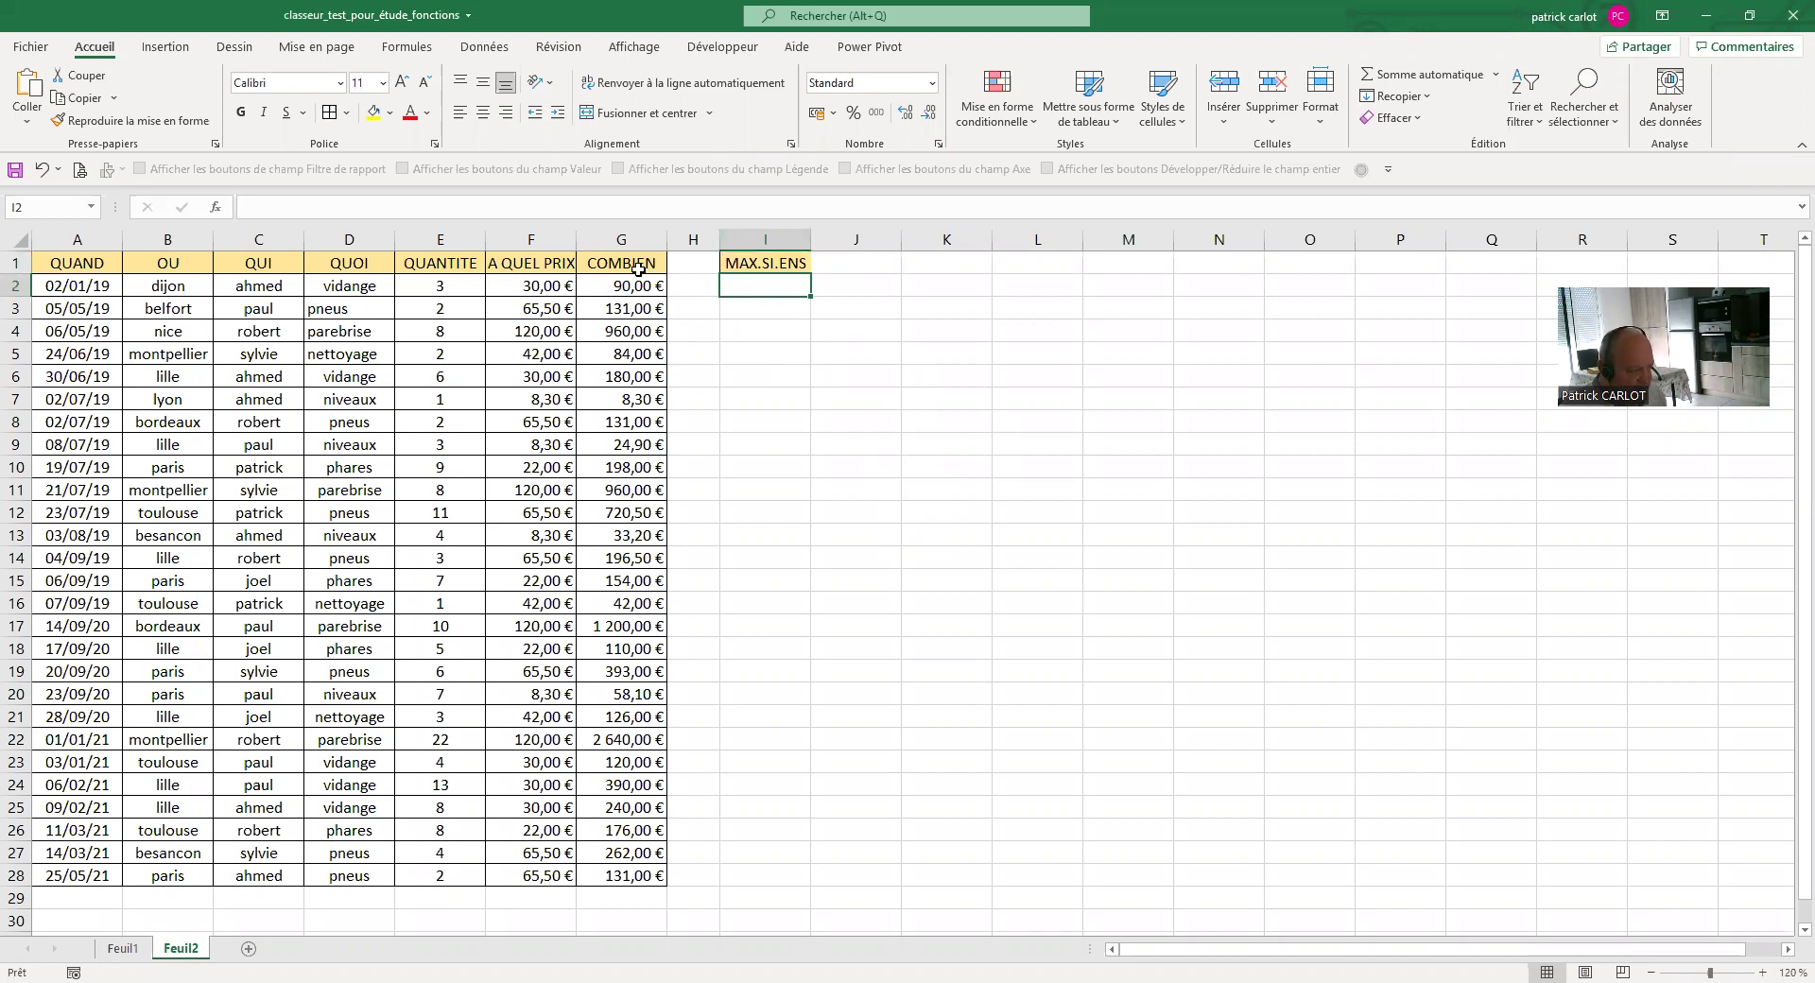
{"action": "left_click", "coordinate": [625, 241]}
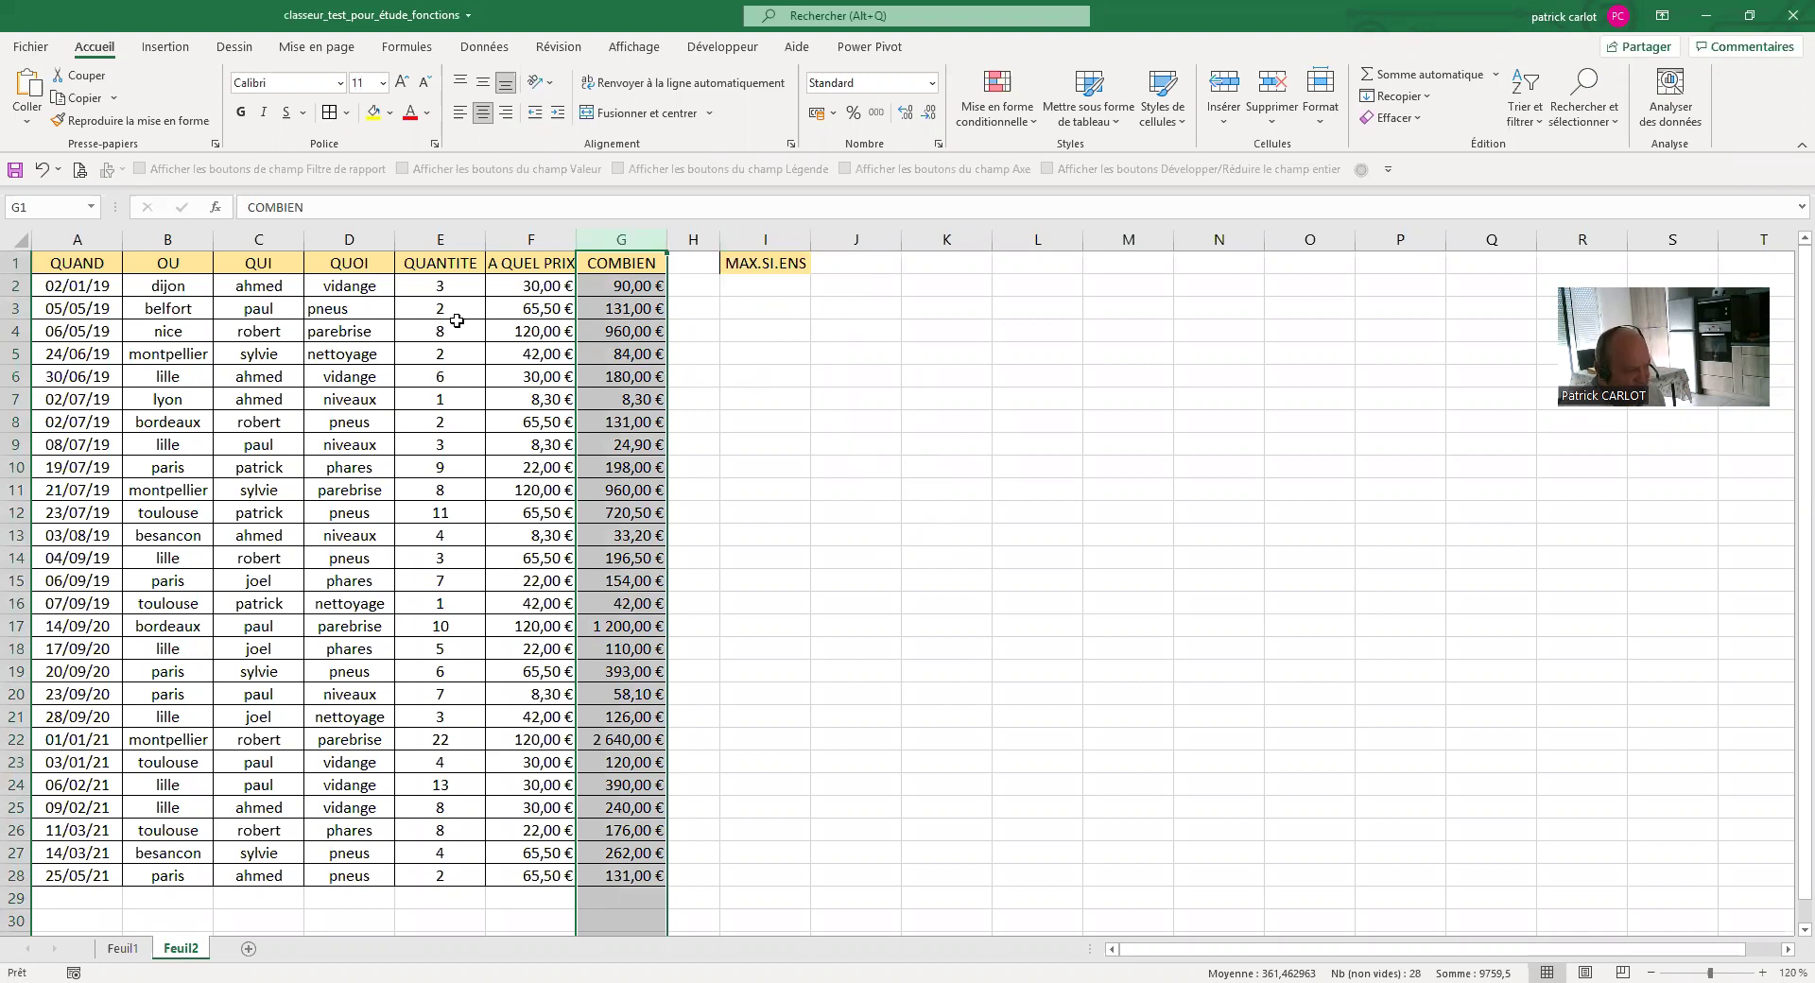
{"action": "left_click", "coordinate": [17, 285]}
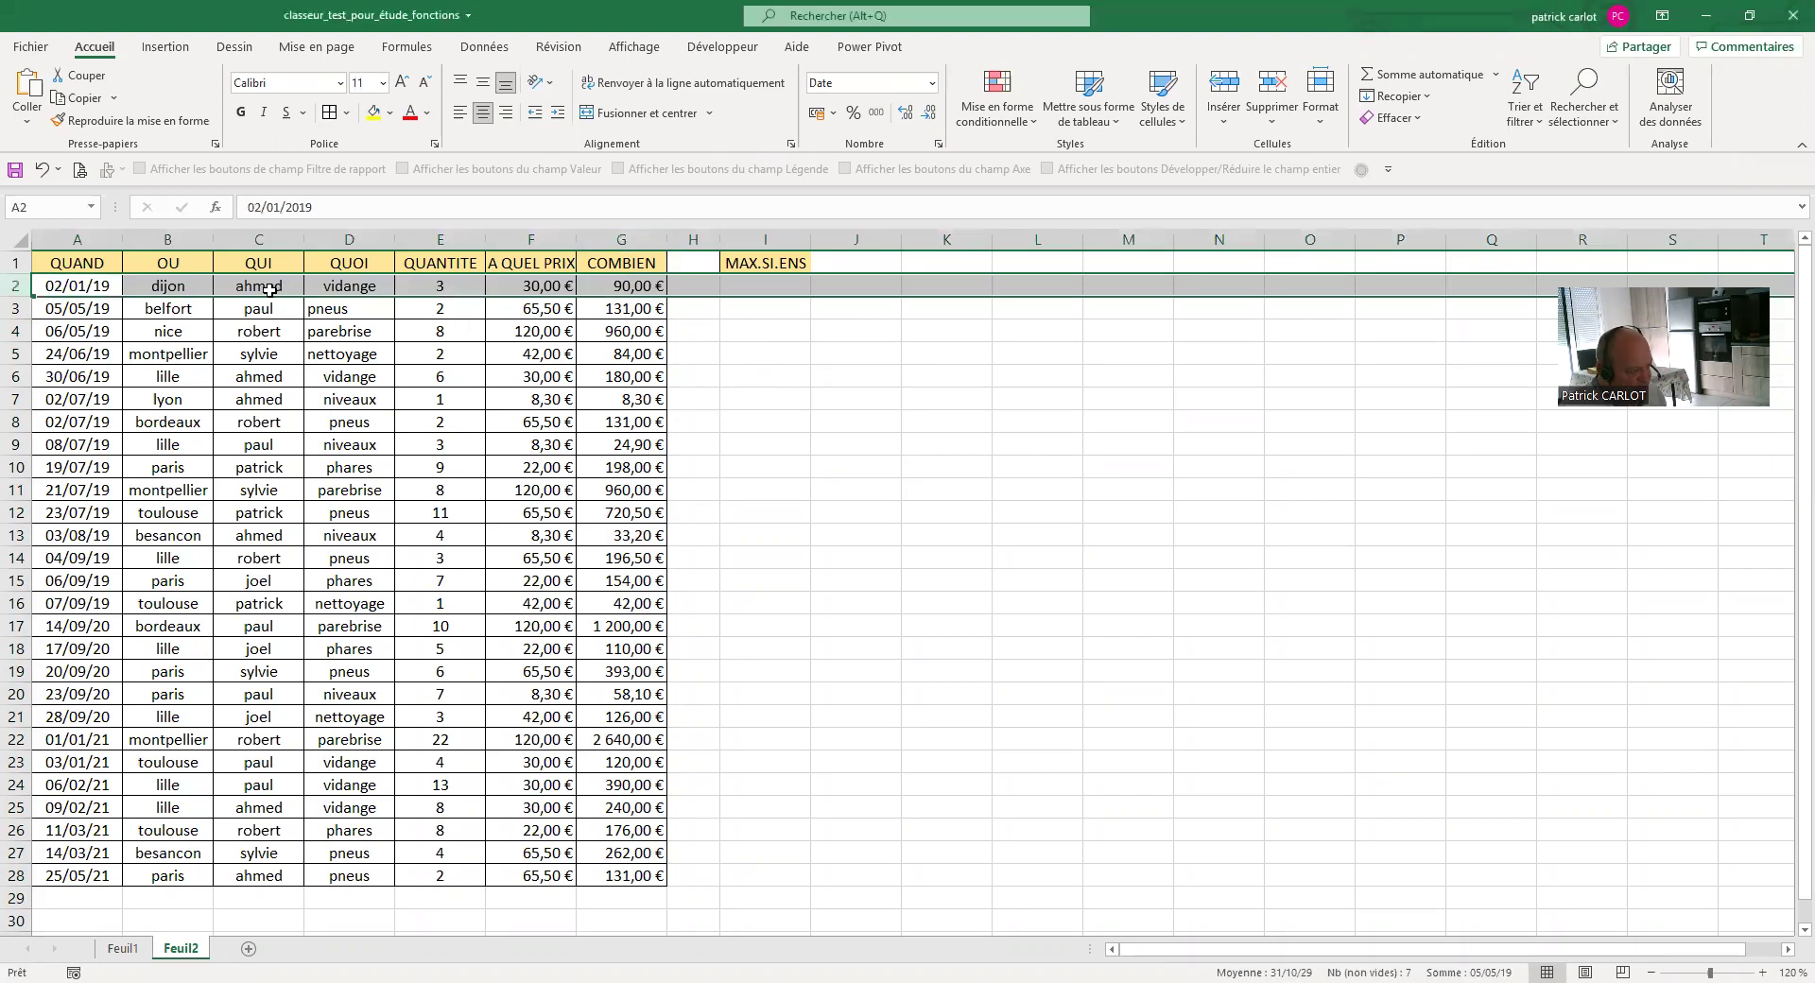
{"action": "left_click", "coordinate": [17, 308]}
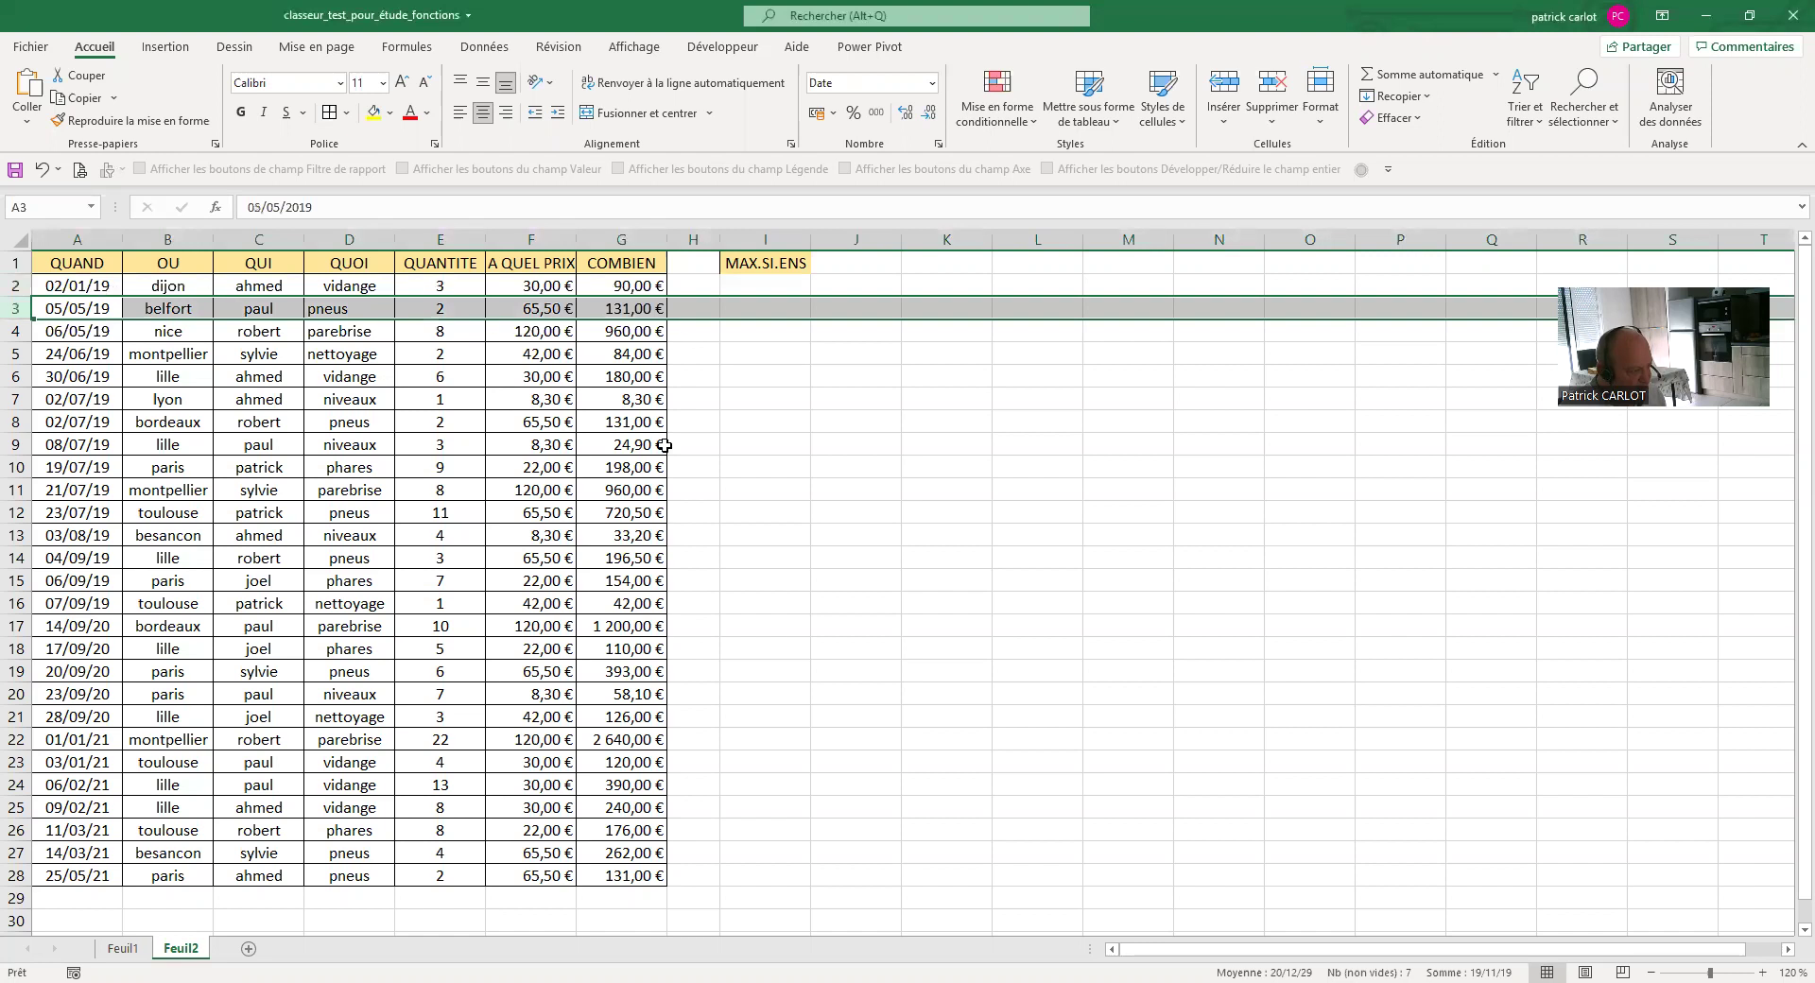
{"action": "left_click", "coordinate": [17, 331]}
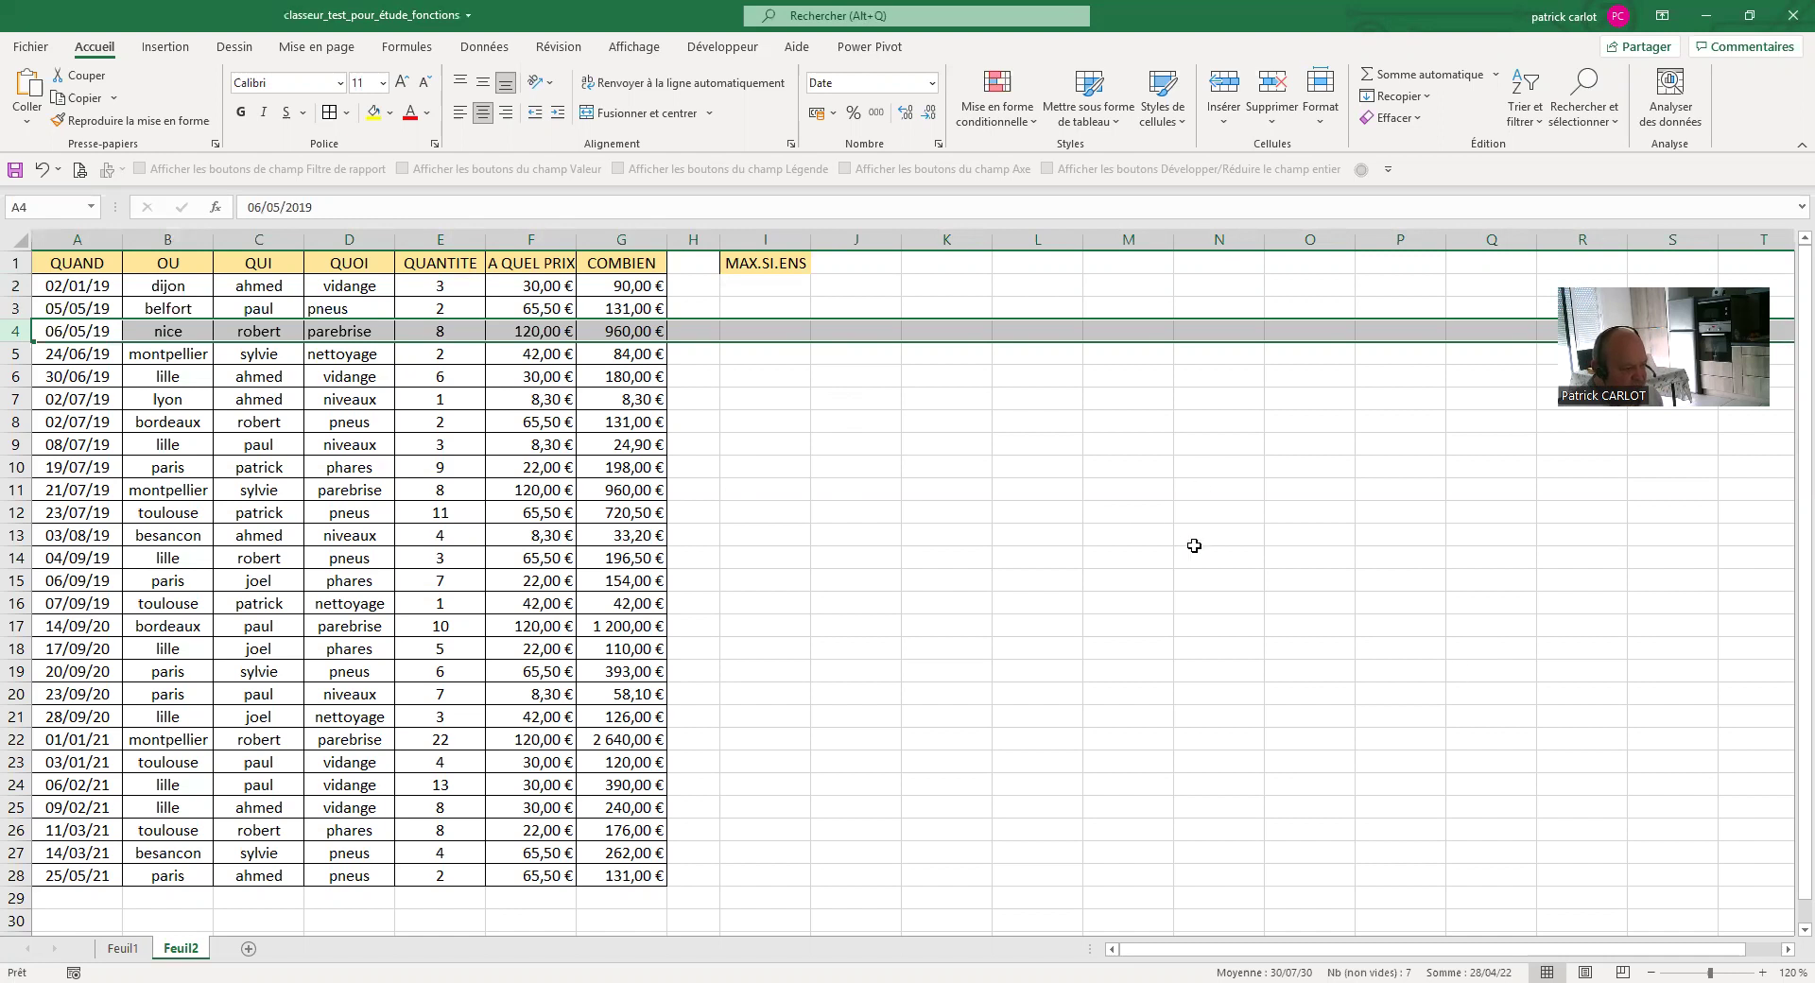
- Start a MAX.SI.ENS formula in cell I2 with the COMBIEN amounts G2:G28 as the maximum range
{"action": "left_click", "coordinate": [780, 288]}
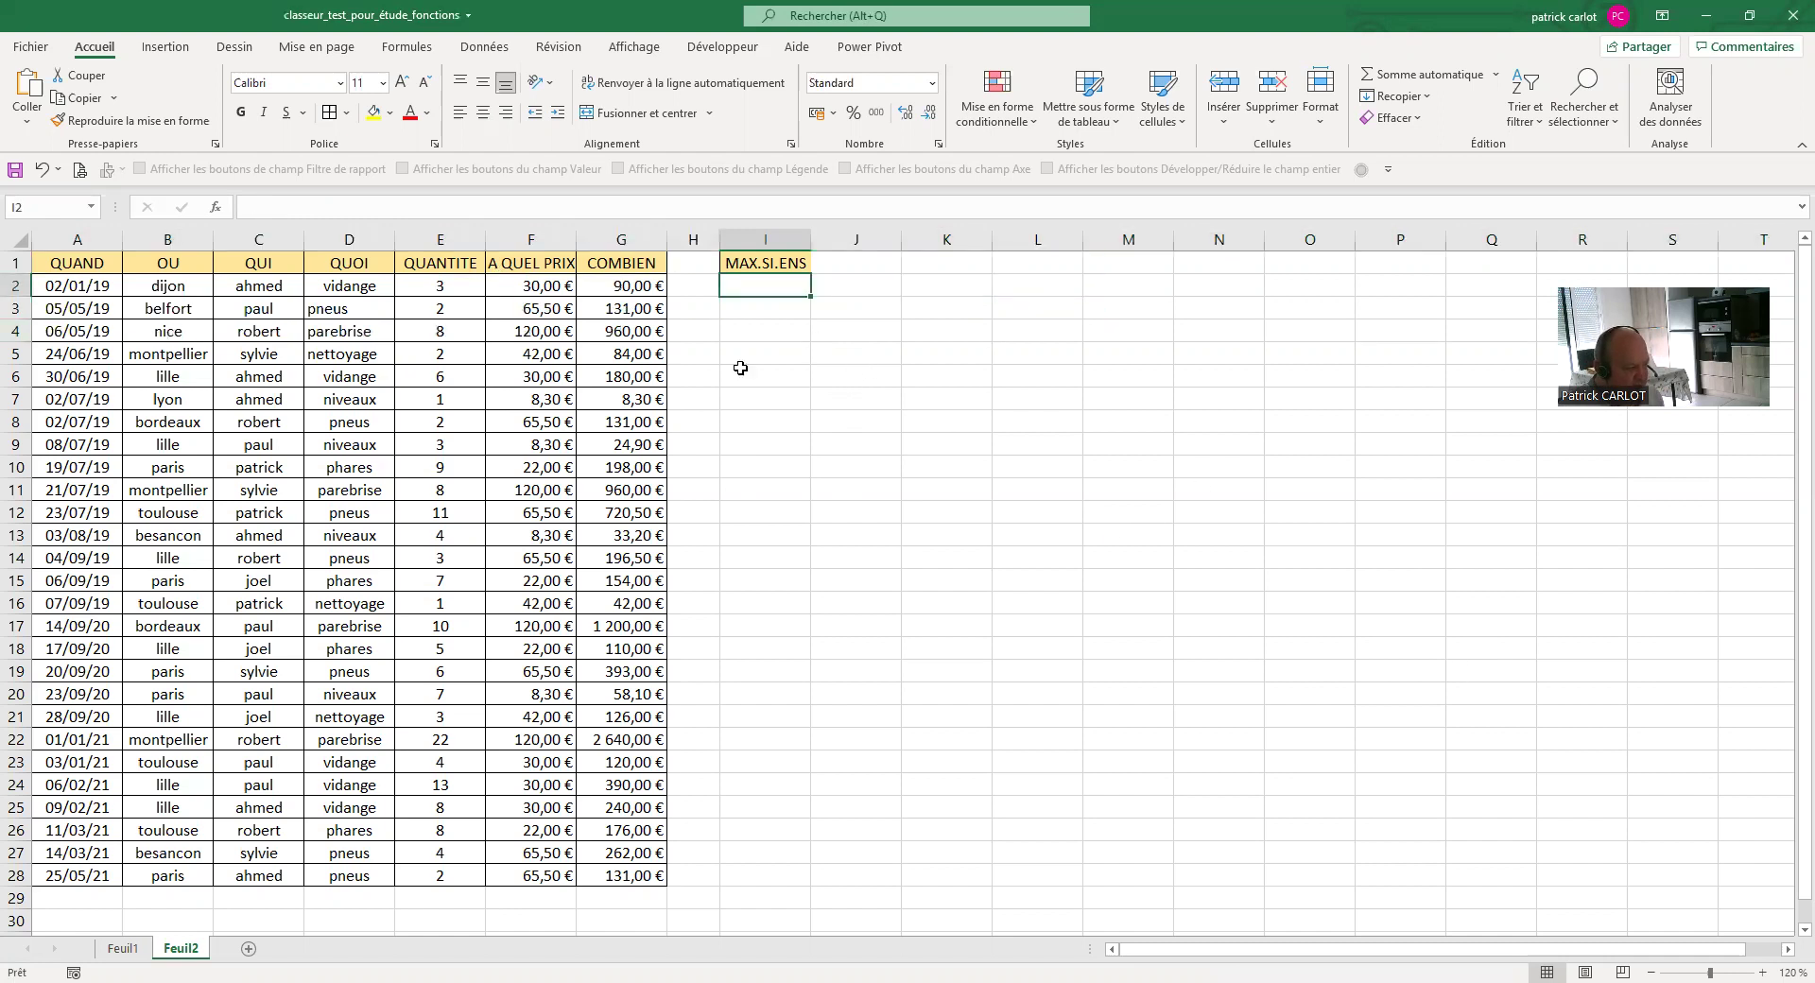
{"action": "left_click", "coordinate": [259, 205]}
{"action": "type", "text": "="}
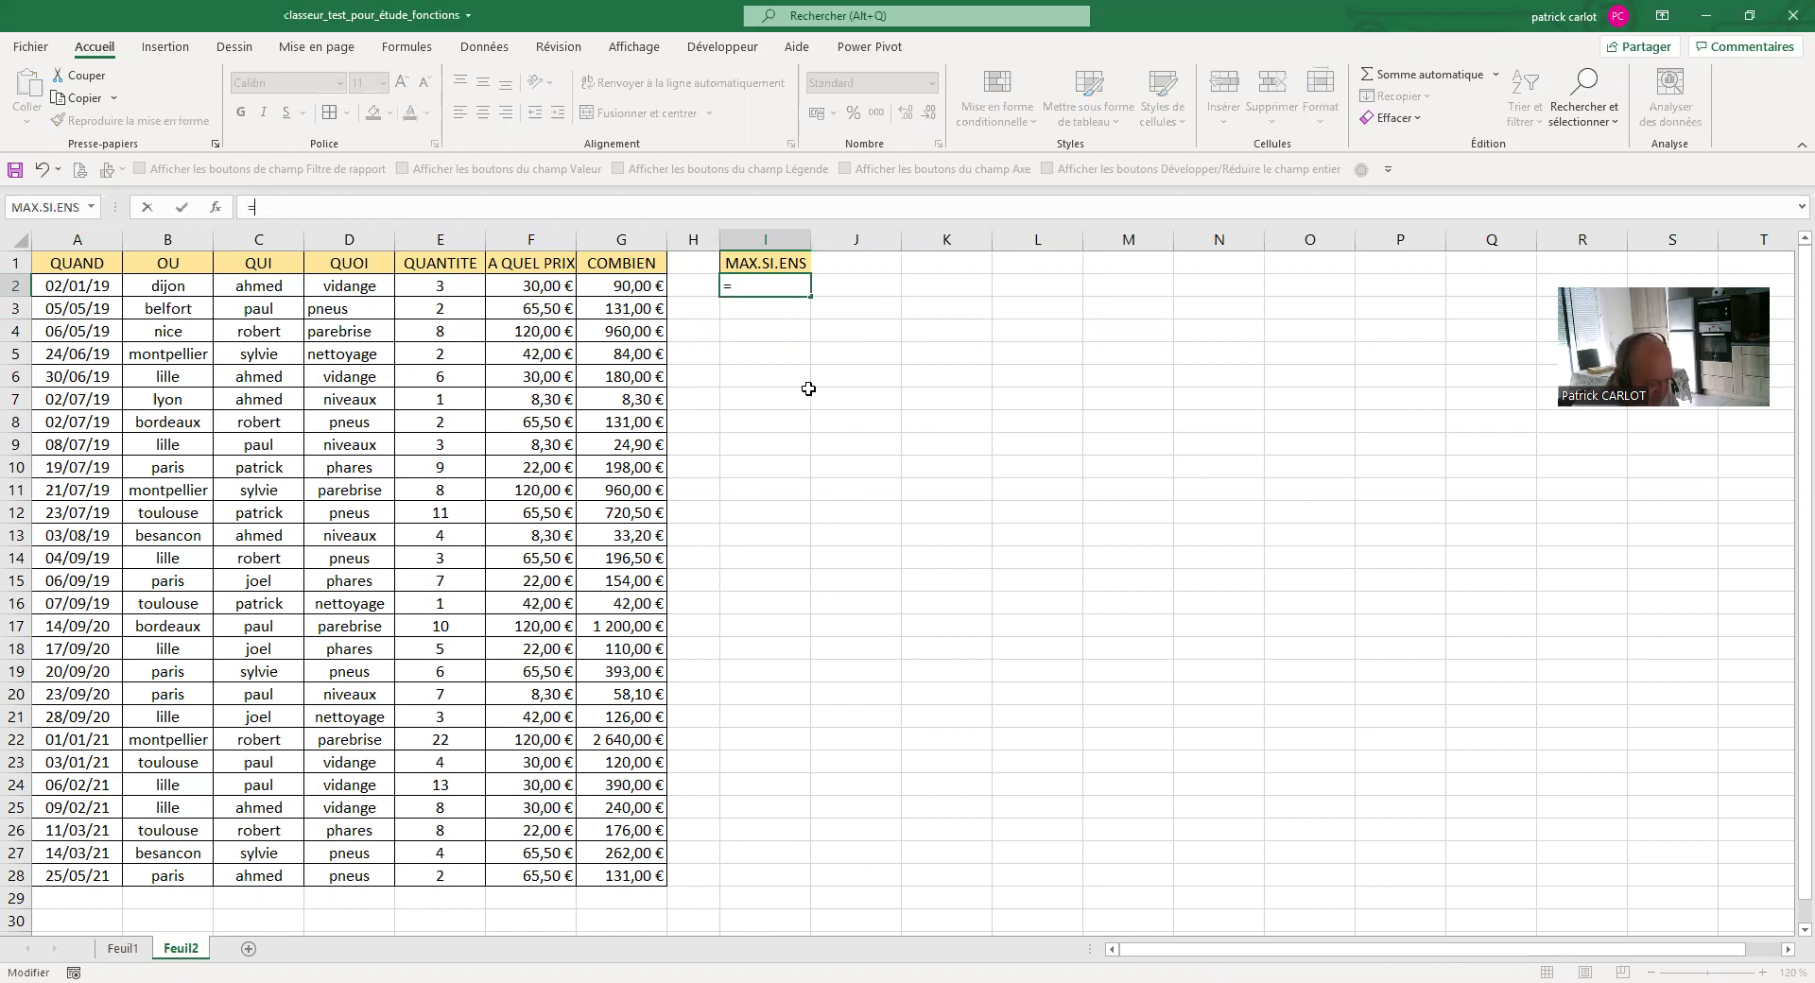
{"action": "type", "text": "max"}
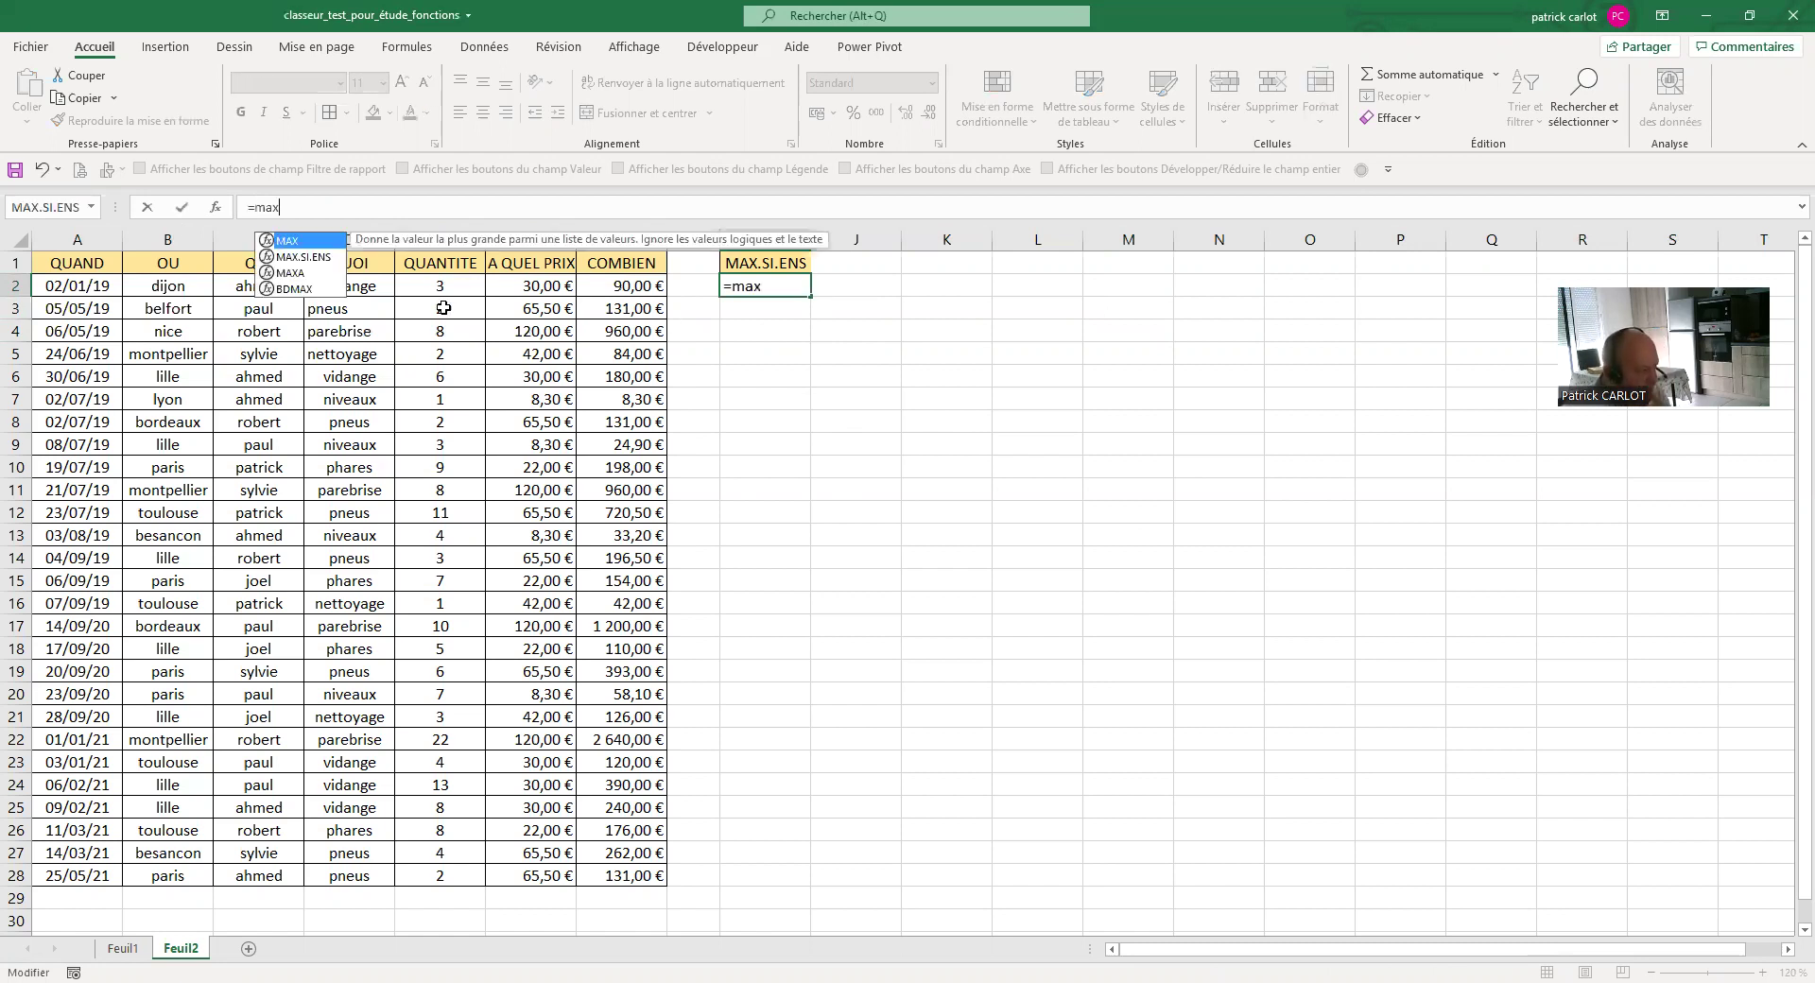
{"action": "left_click", "coordinate": [317, 257]}
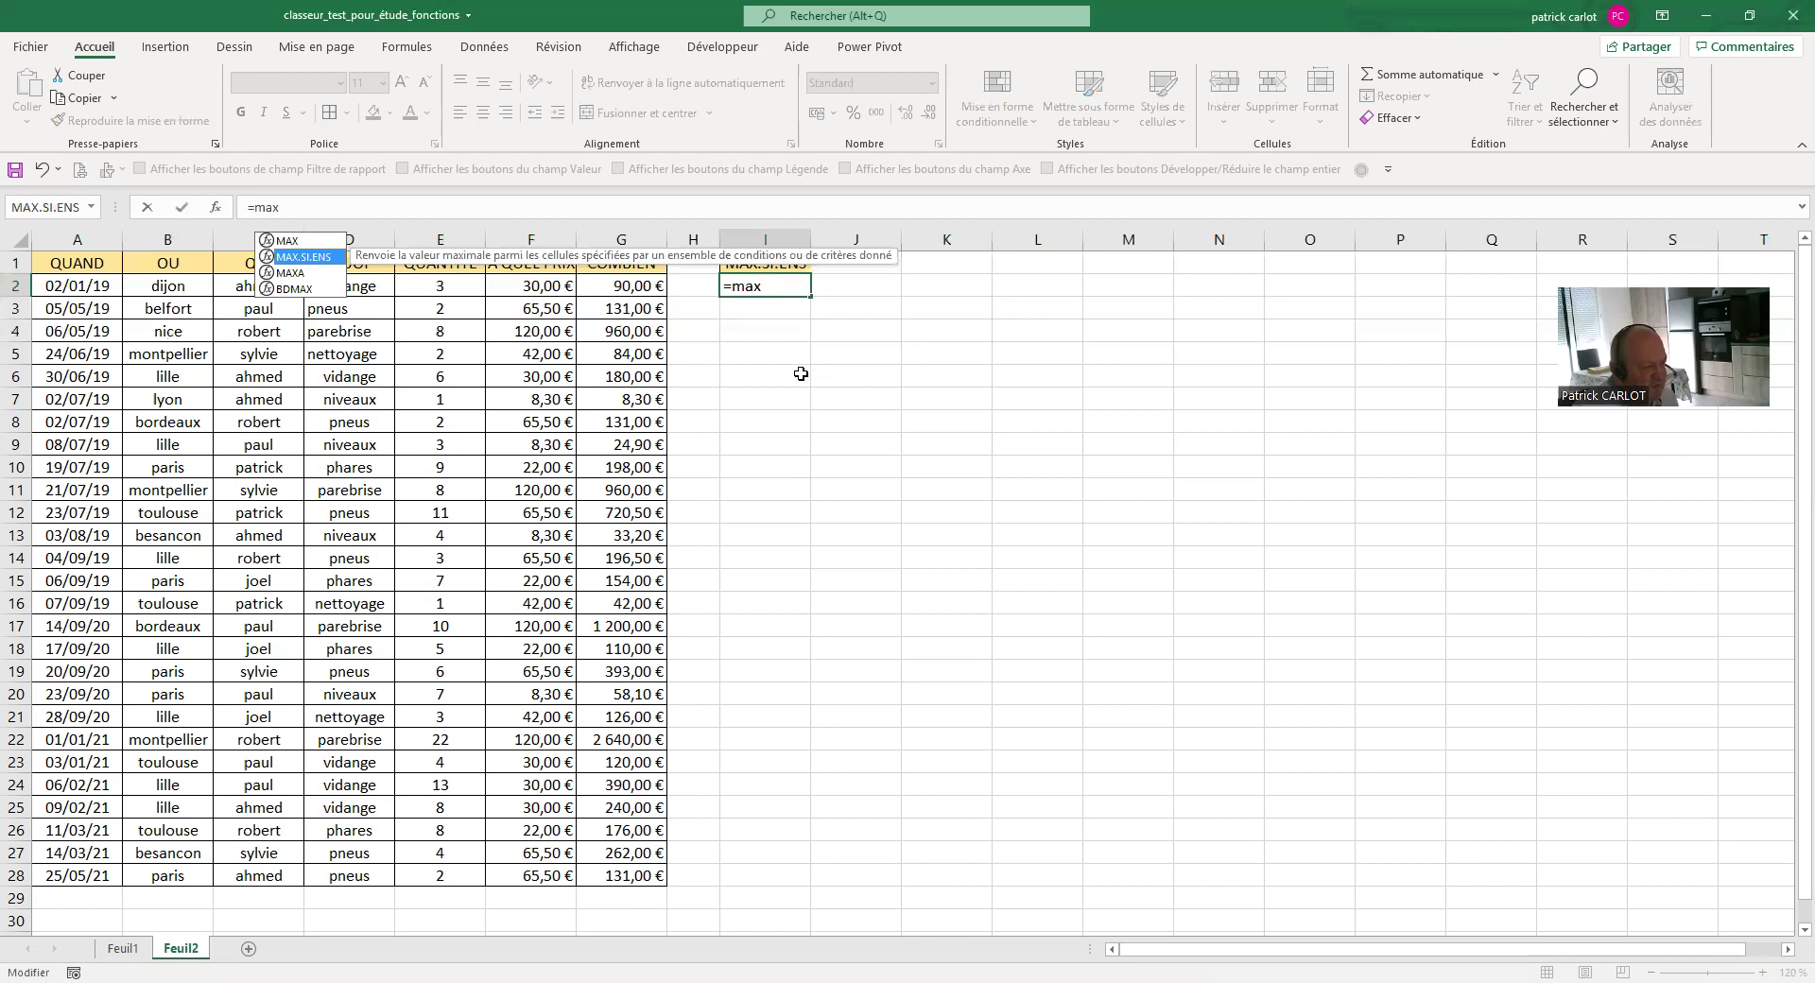
{"action": "double_click", "coordinate": [315, 251]}
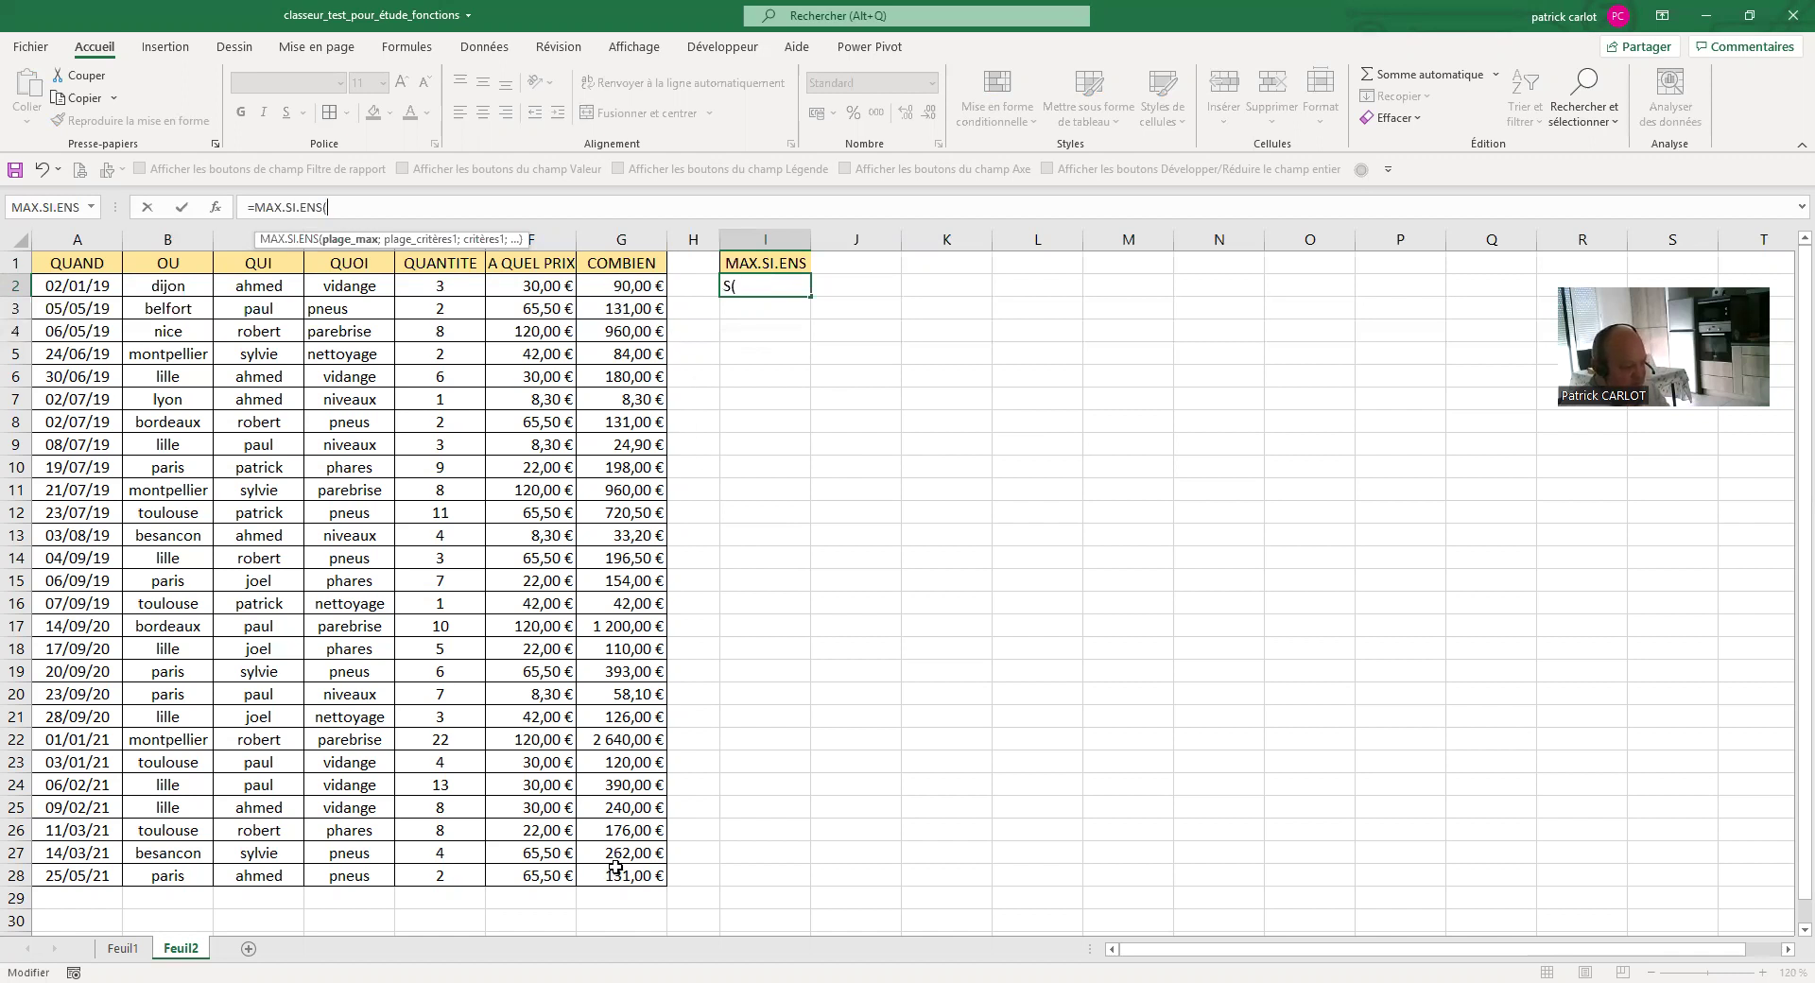
{"action": "left_click_drag", "start_coordinate": [621, 287], "coordinate": [634, 872]}
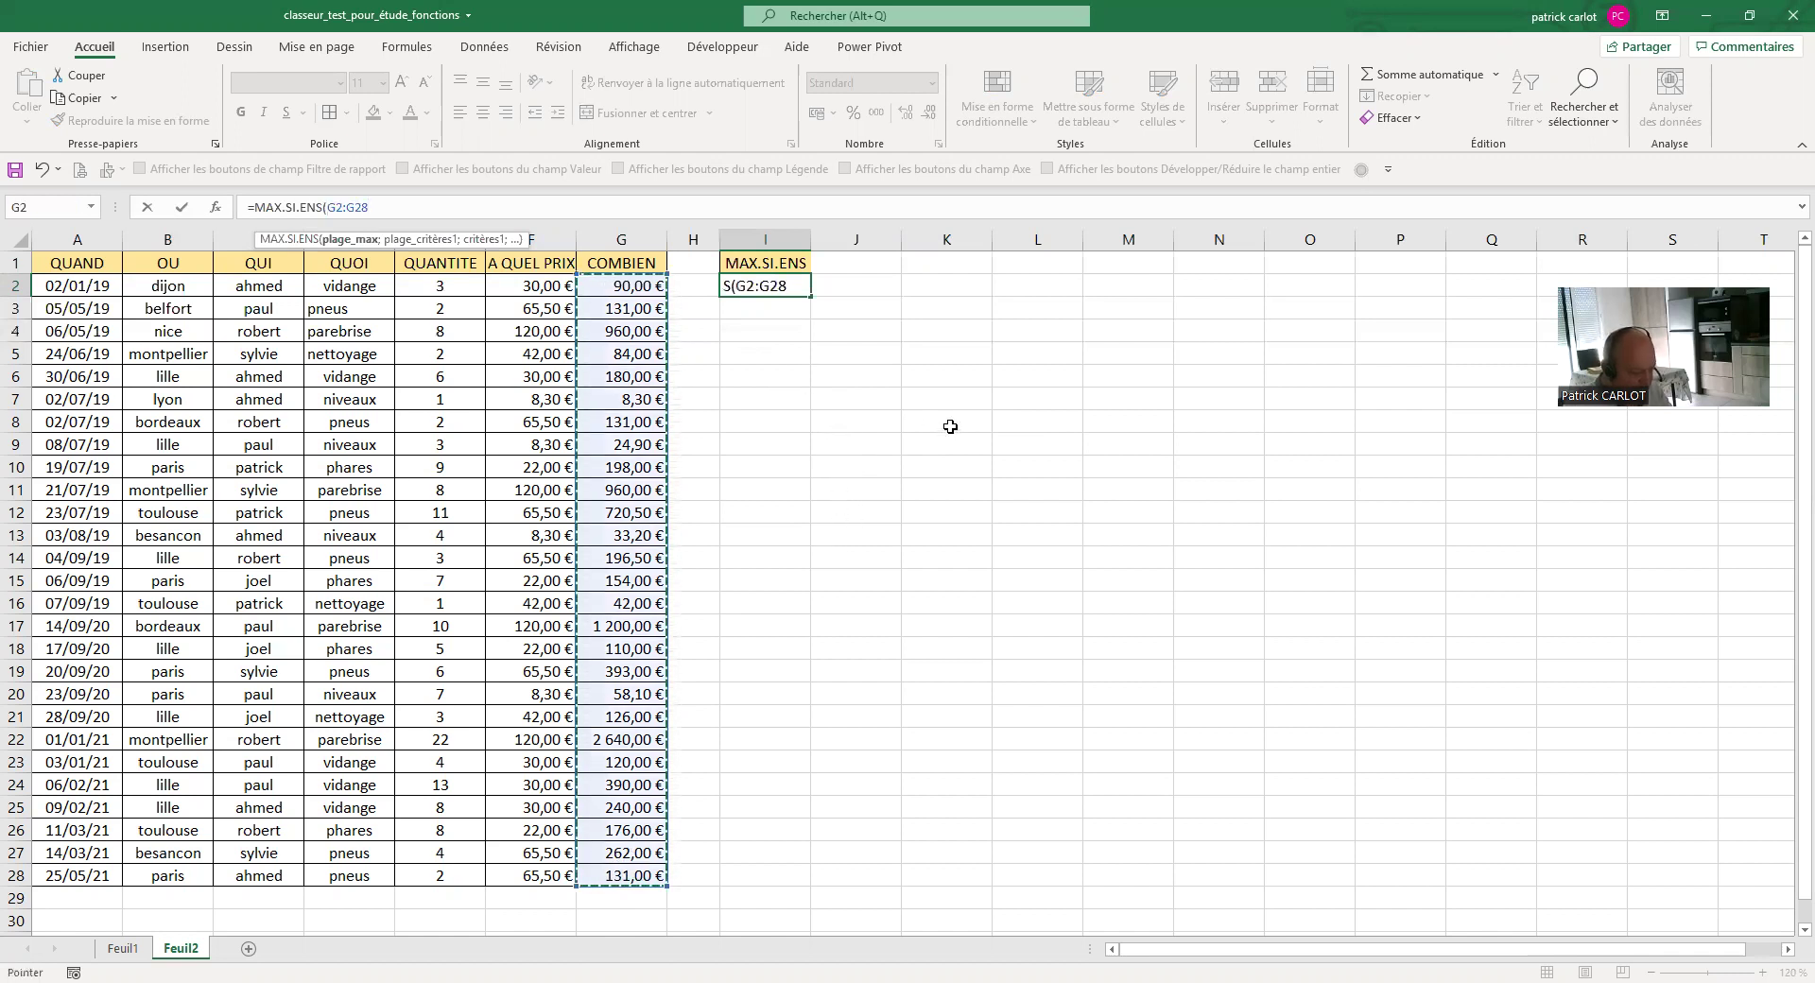
- Complete the I2 formula with C2:C28 as the criteria range and C2 as the criterion
{"action": "type", "text": ";"}
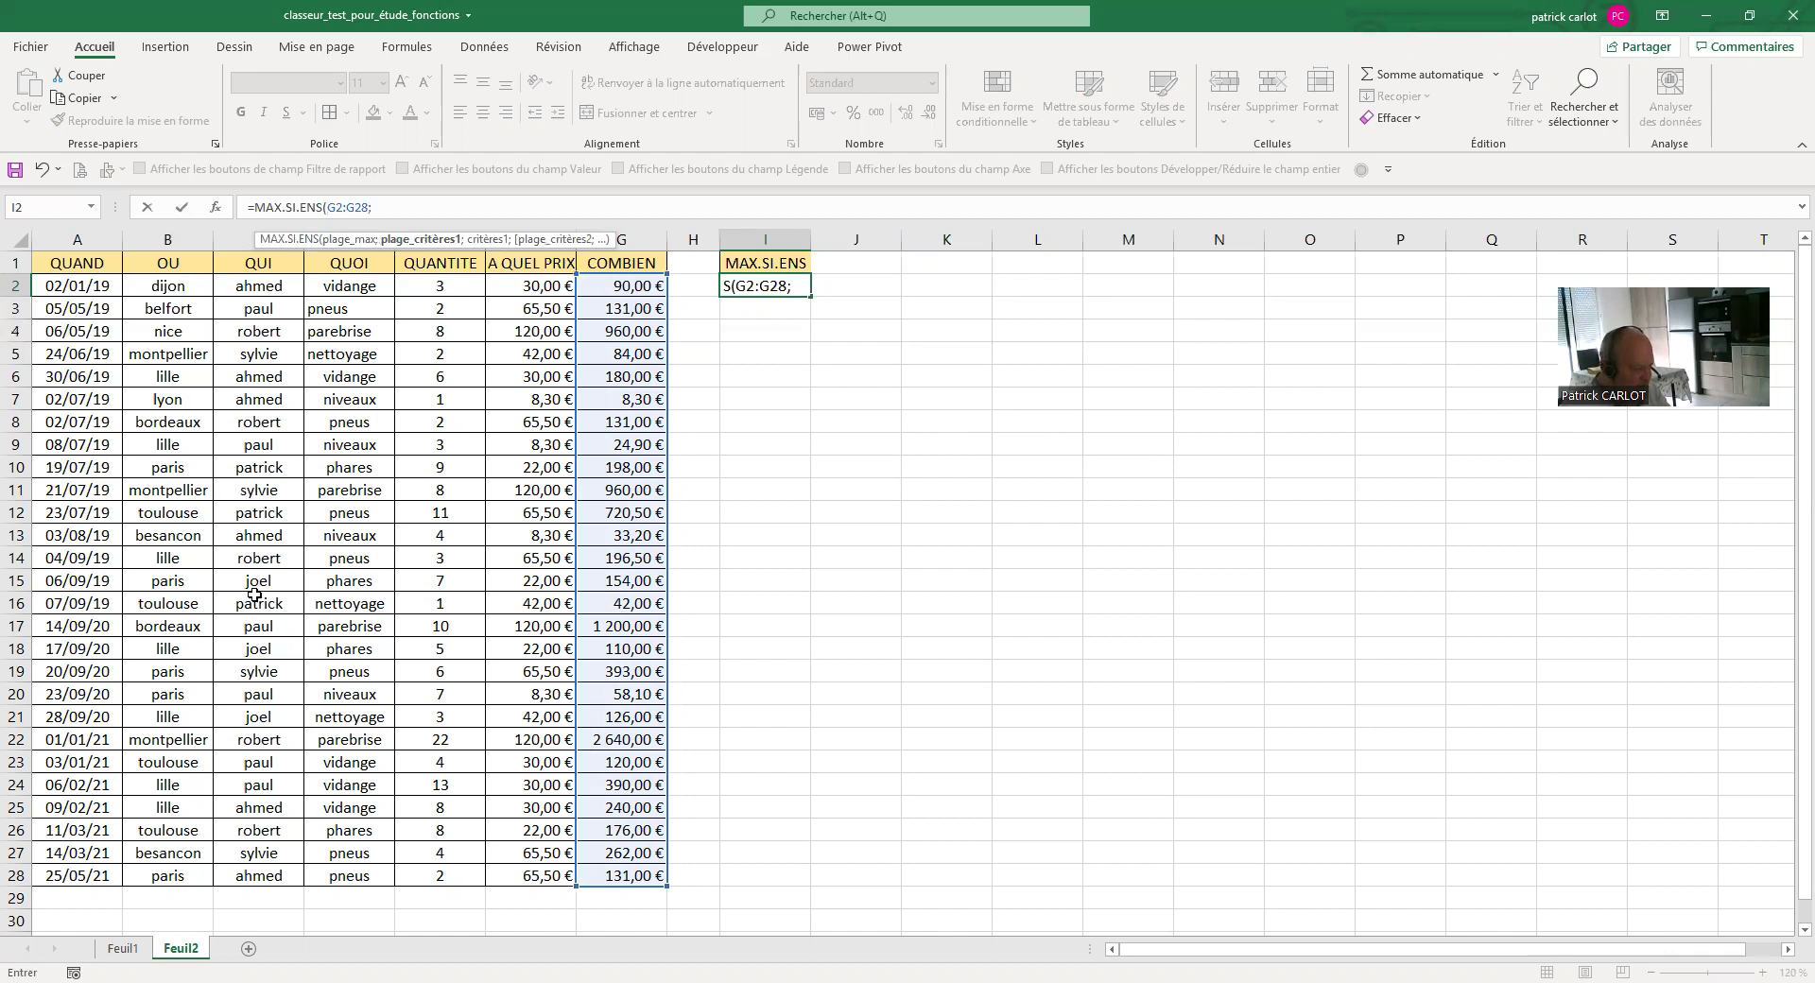
{"action": "left_click_drag", "start_coordinate": [258, 285], "coordinate": [244, 865]}
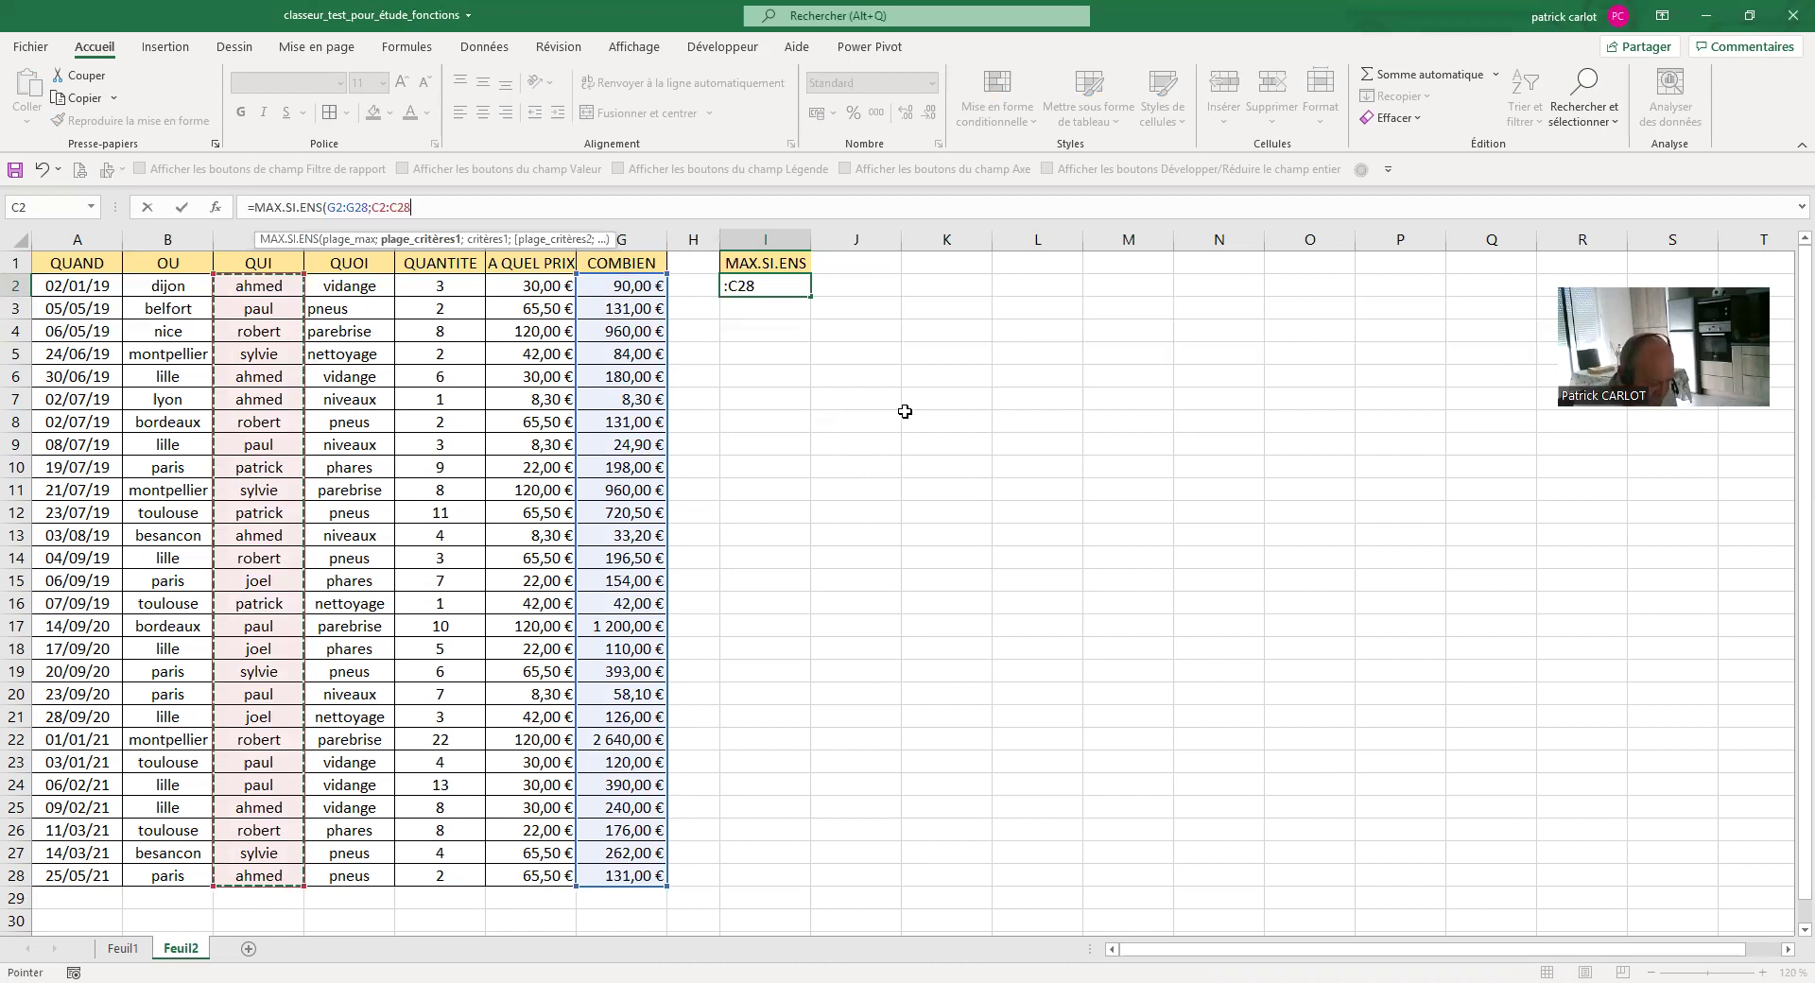
{"action": "type", "text": ";"}
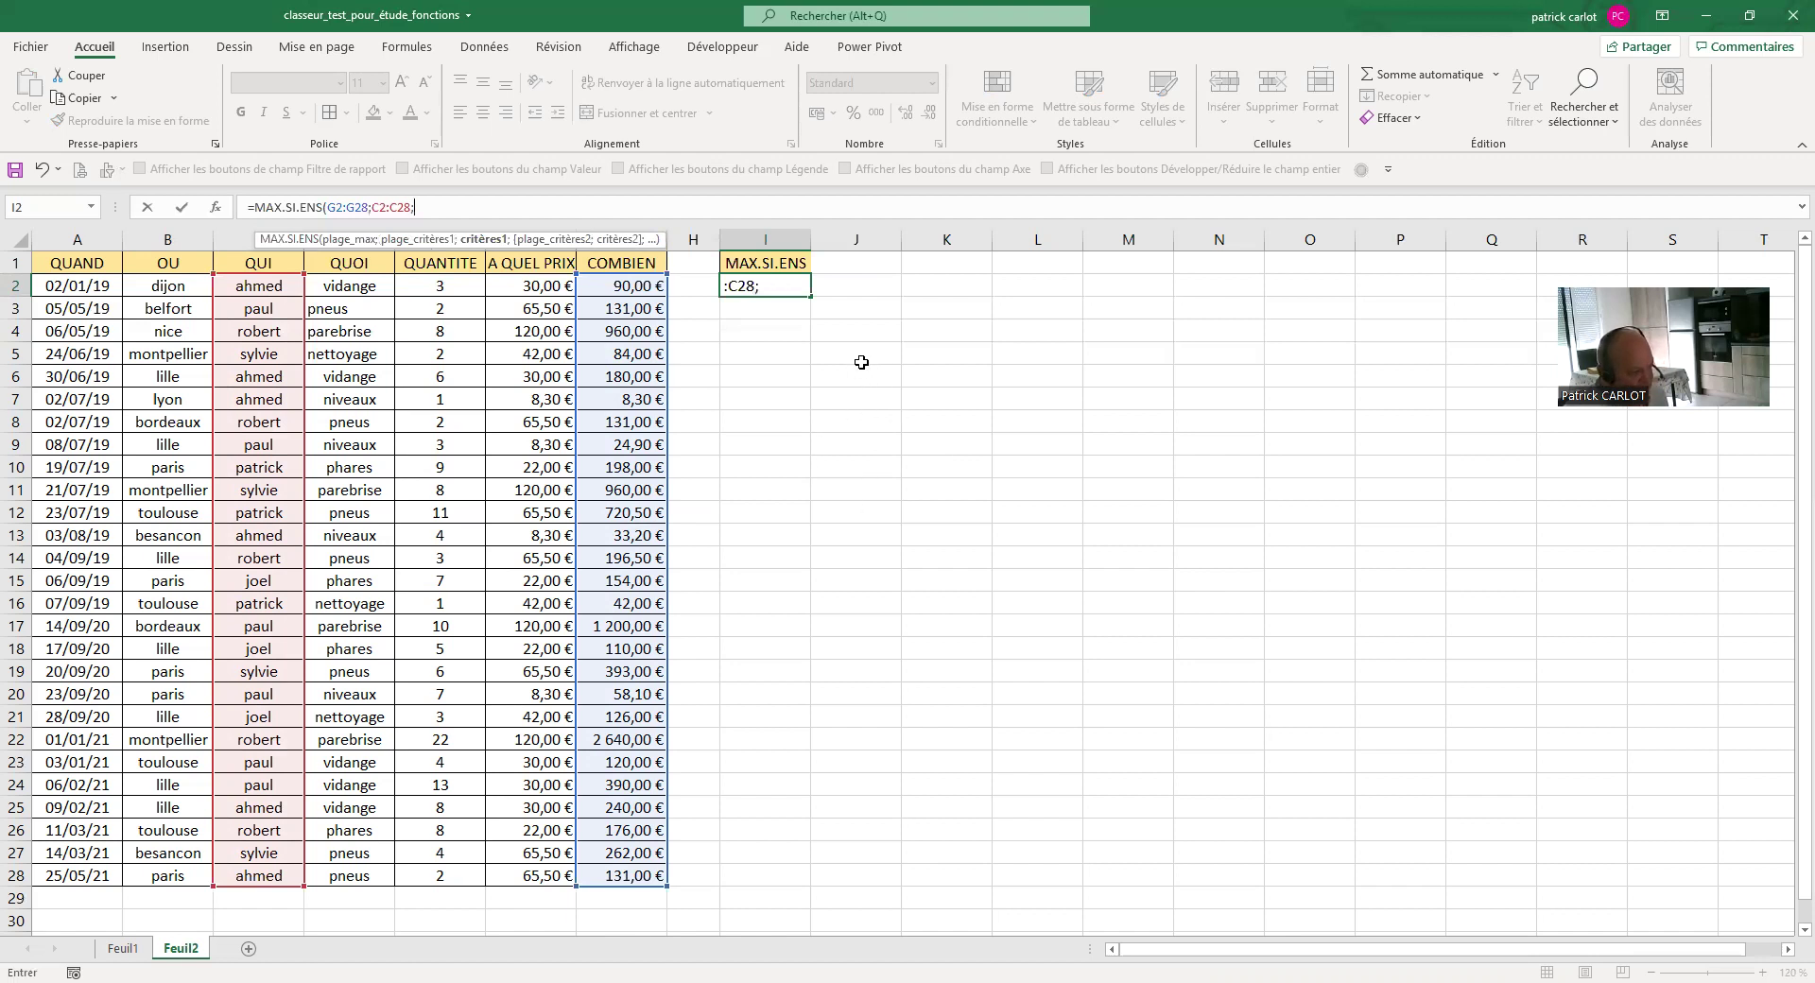
{"action": "left_click", "coordinate": [256, 288]}
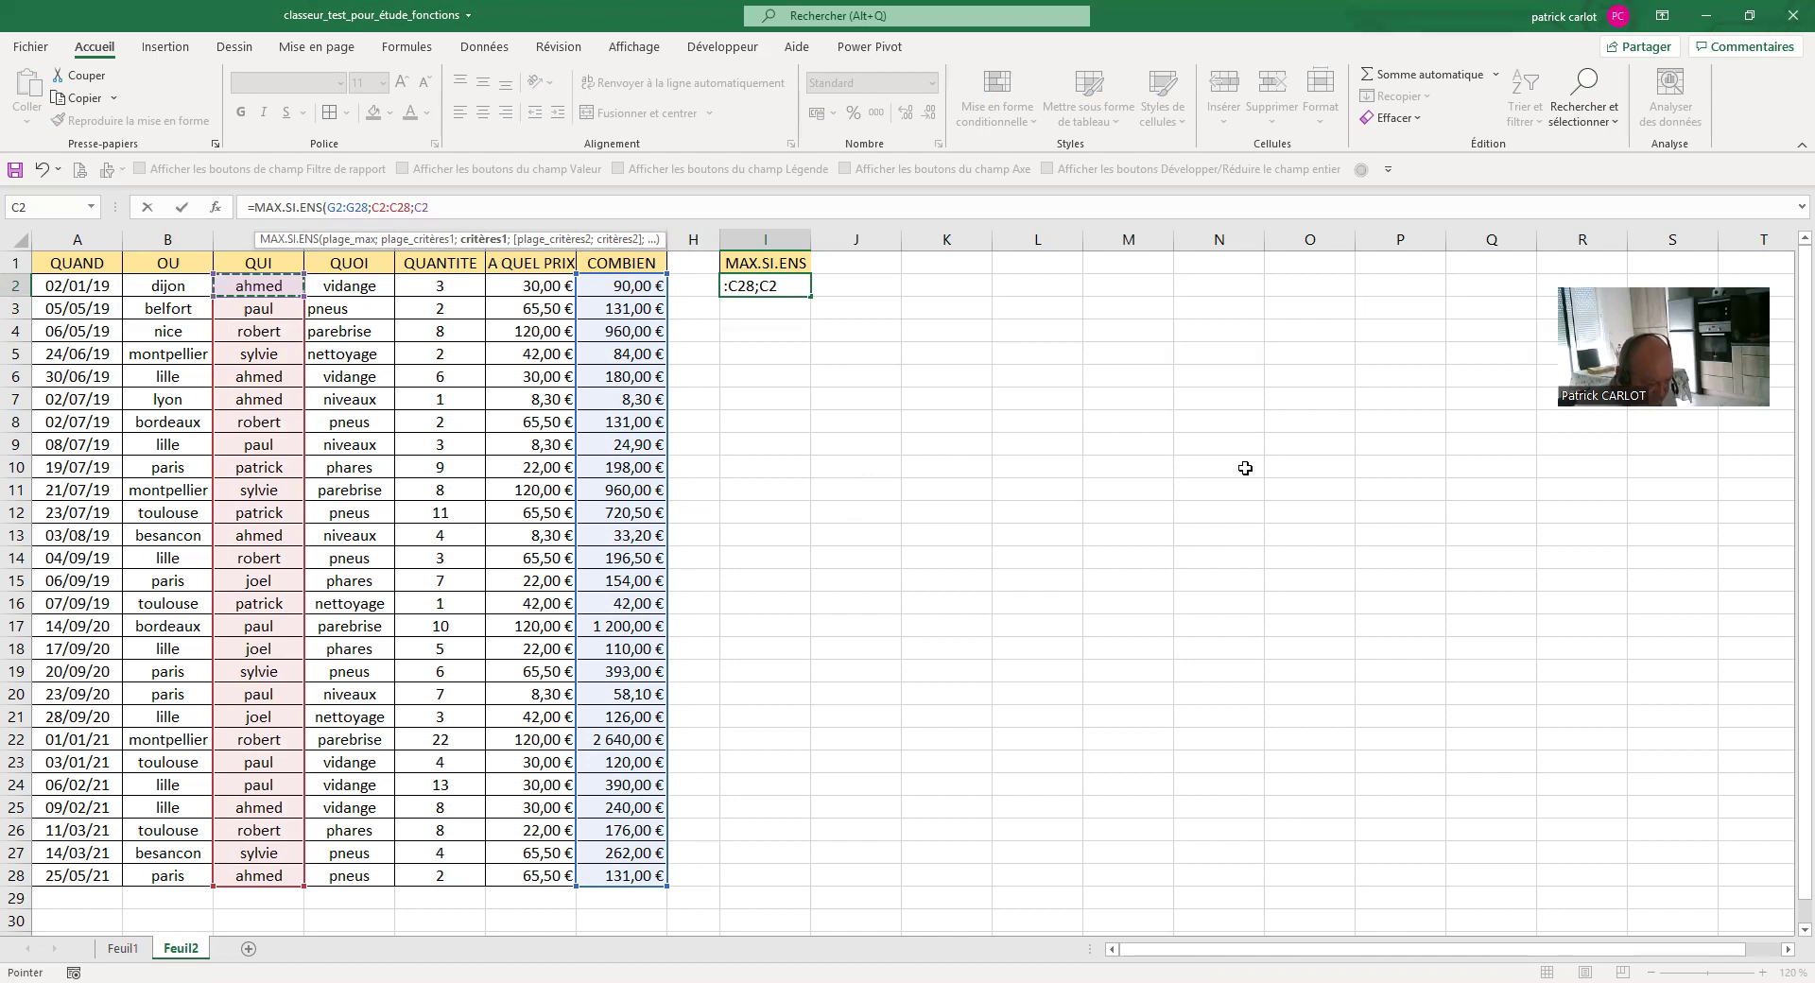
{"action": "type", "text": ")"}
{"action": "key", "text": "Return"}
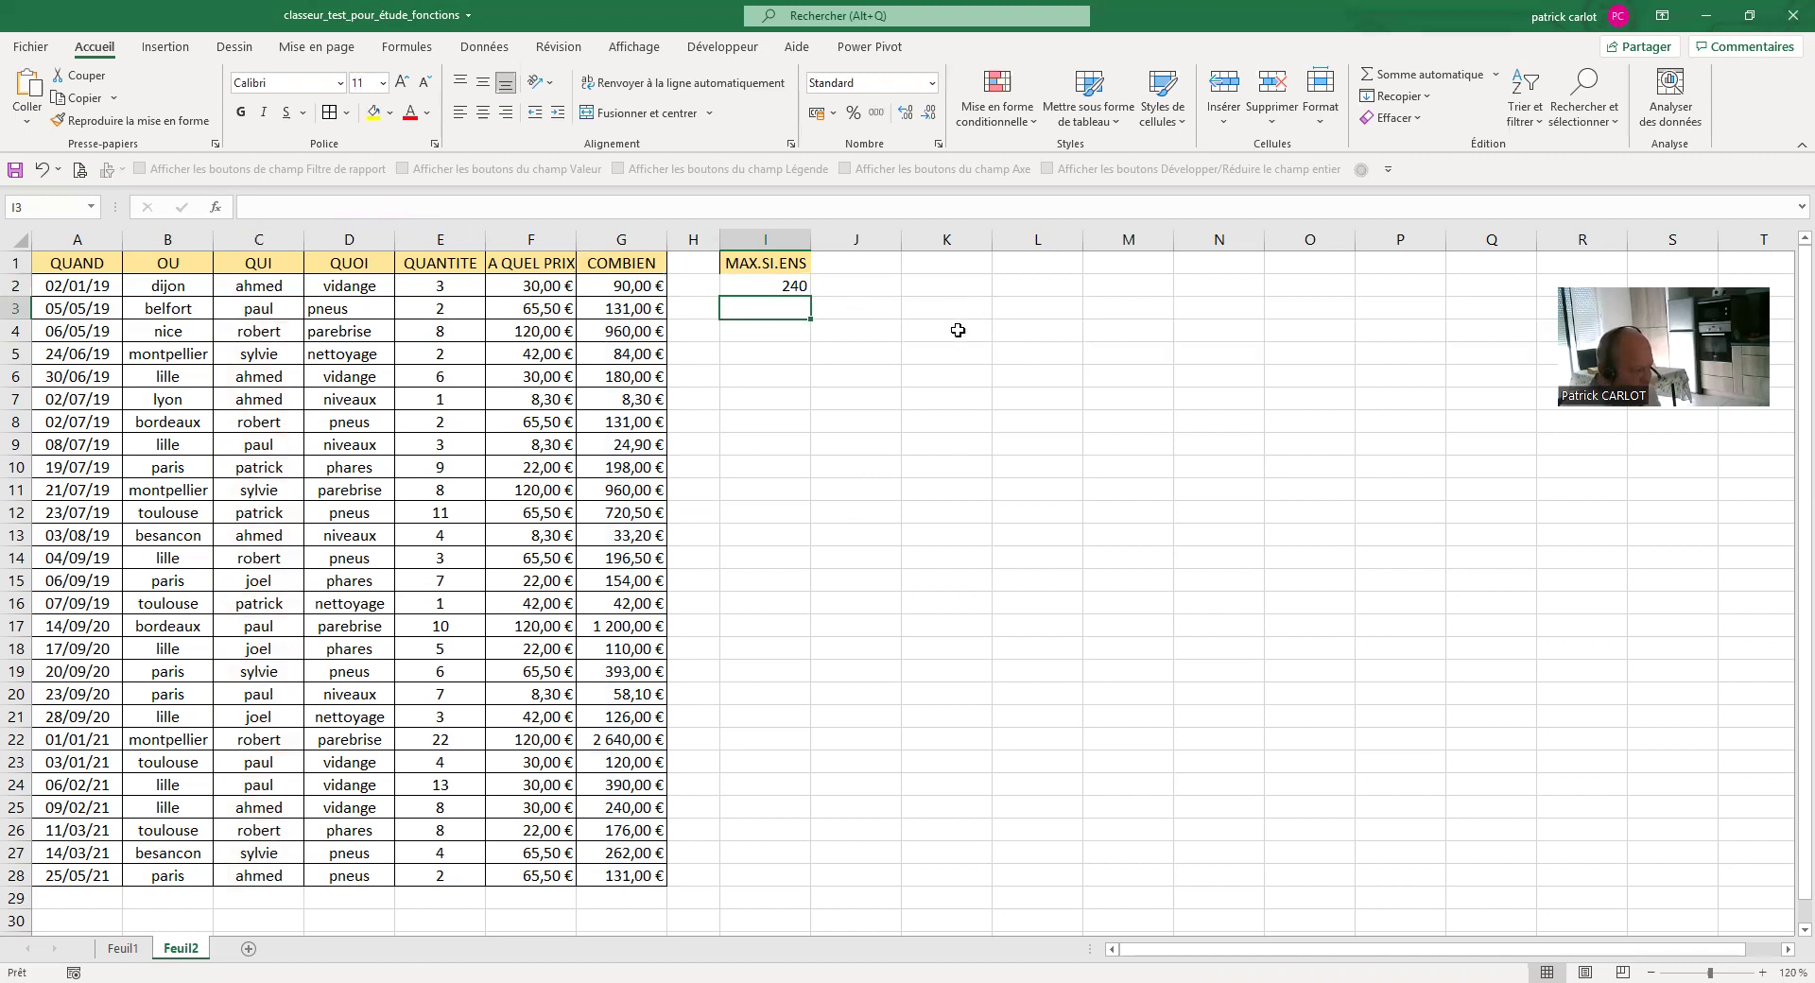
- Highlight cells in the QUI column containing the text "ah" with light red fill and dark red text using conditional formatting
{"action": "left_click", "coordinate": [799, 291]}
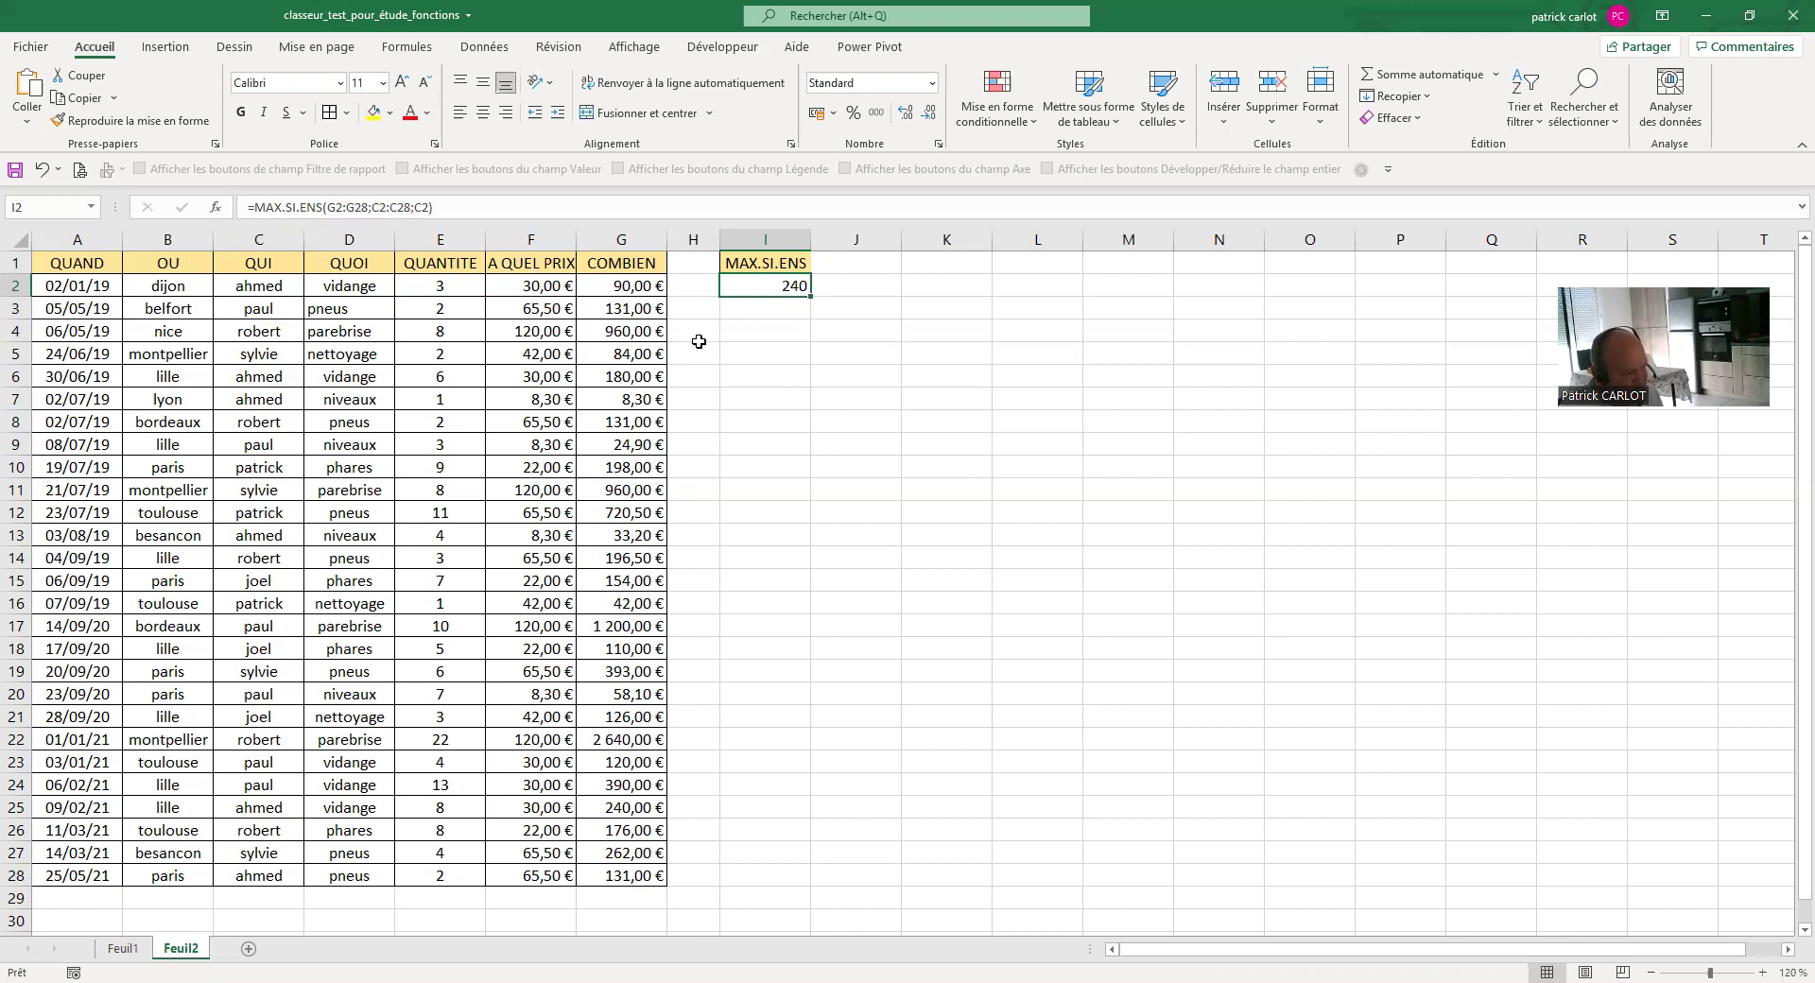
{"action": "left_click", "coordinate": [271, 242]}
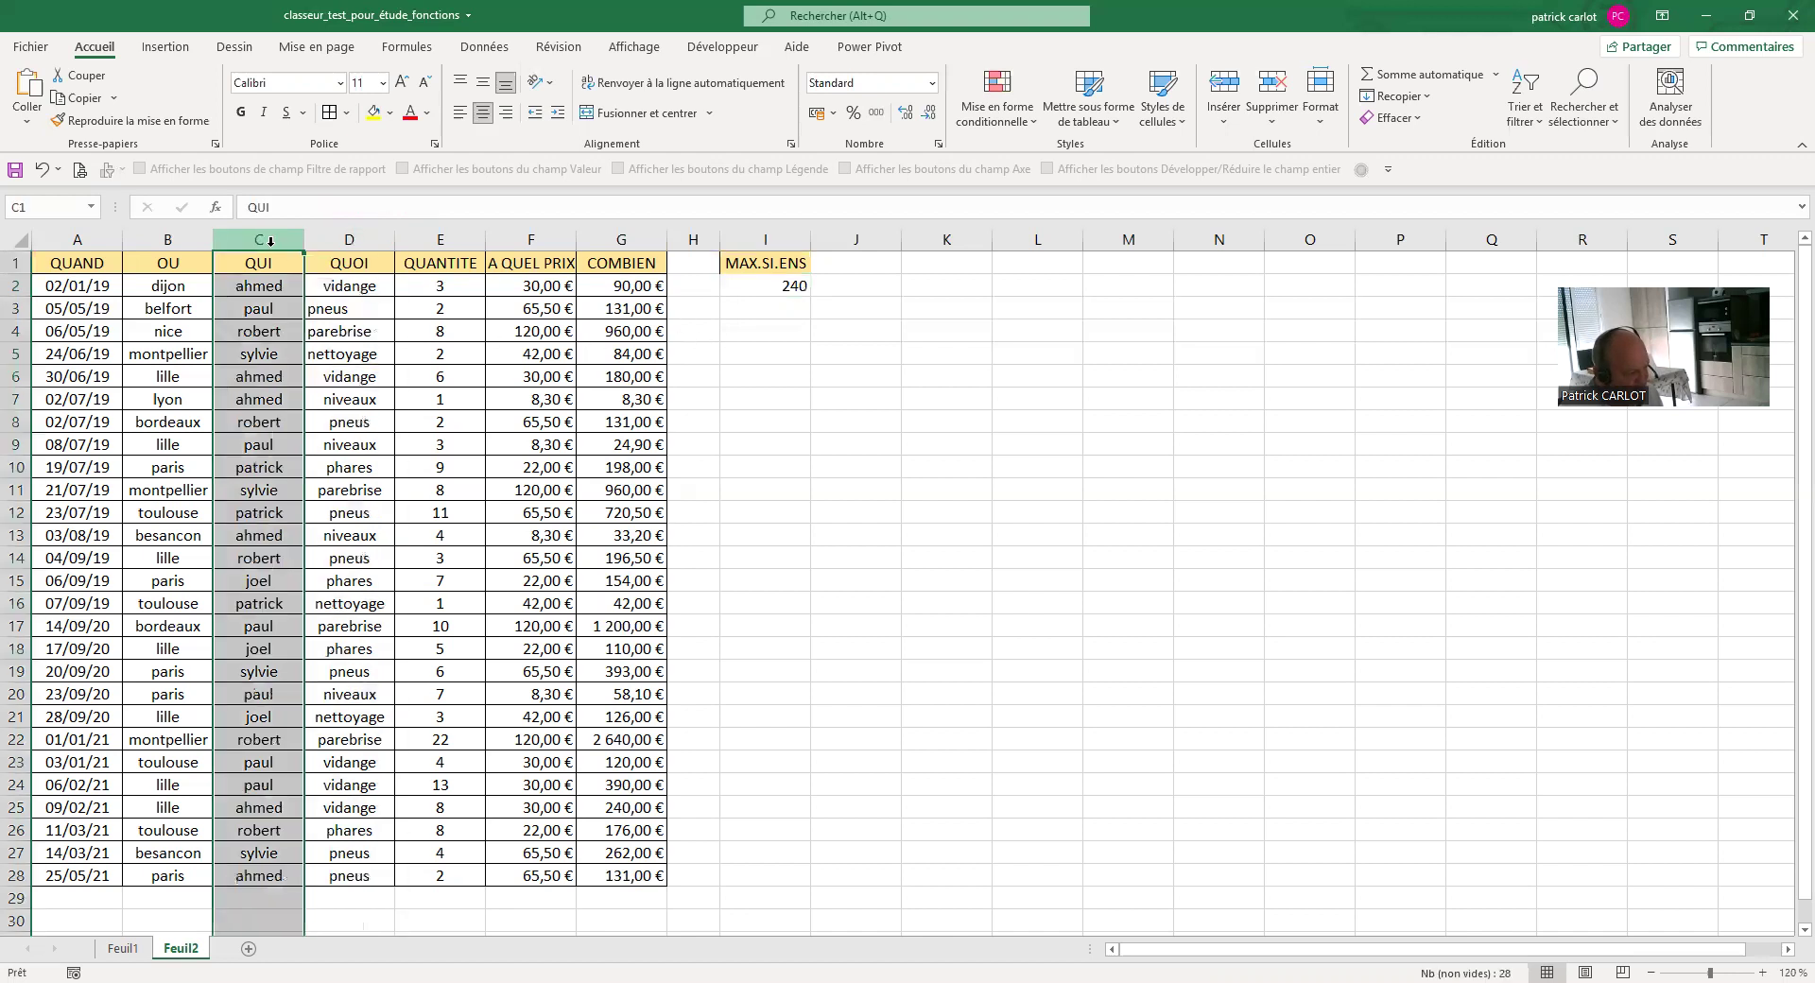
{"action": "left_click", "coordinate": [1032, 126]}
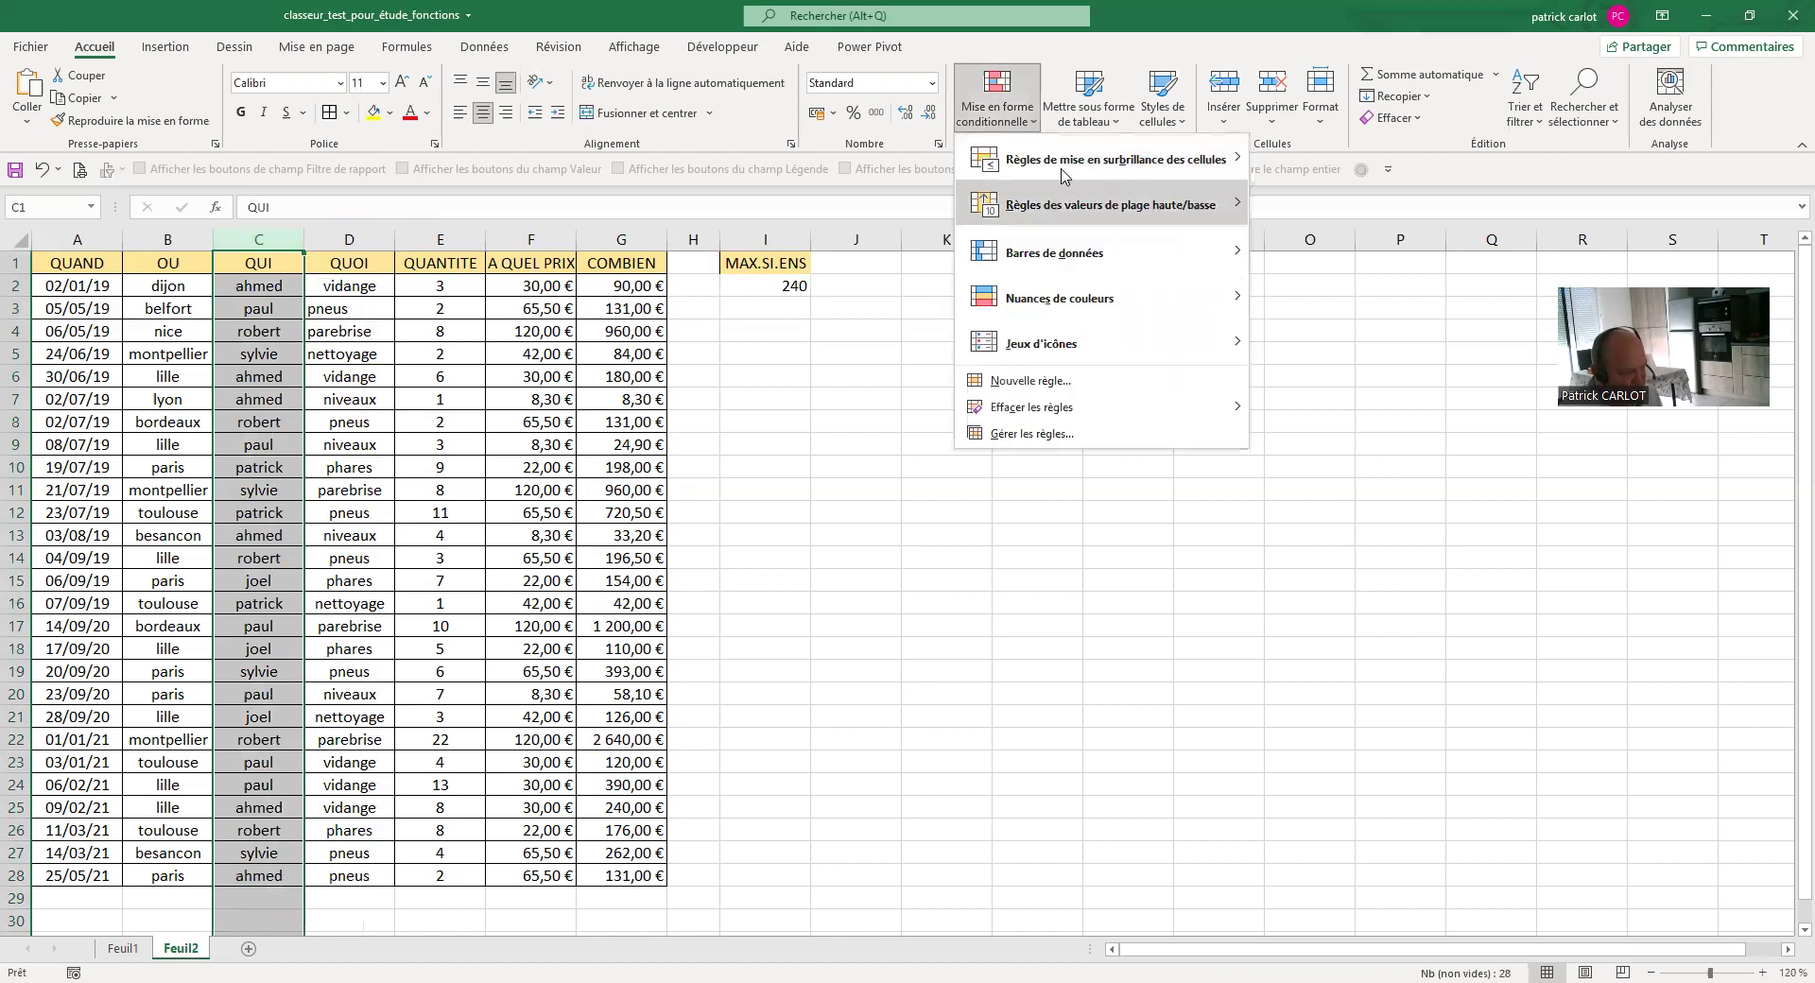
{"action": "mouse_move", "coordinate": [1125, 159]}
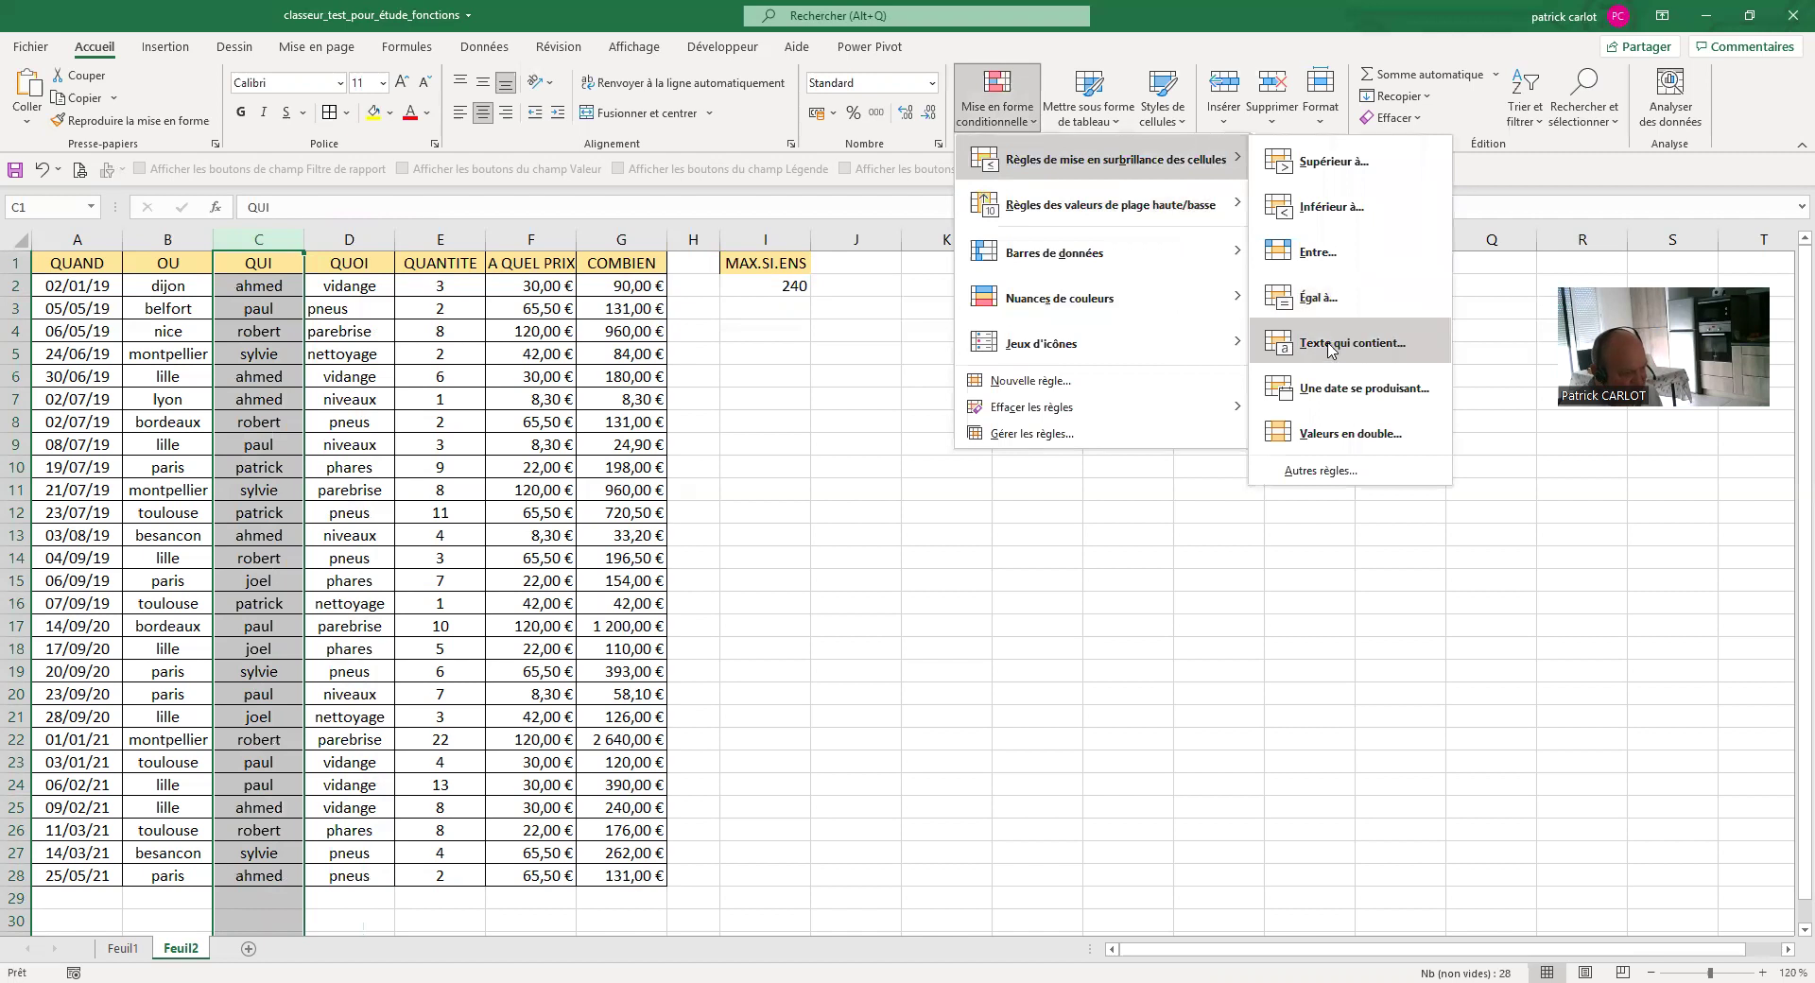
{"action": "left_click", "coordinate": [1331, 346]}
{"action": "type", "text": "a"}
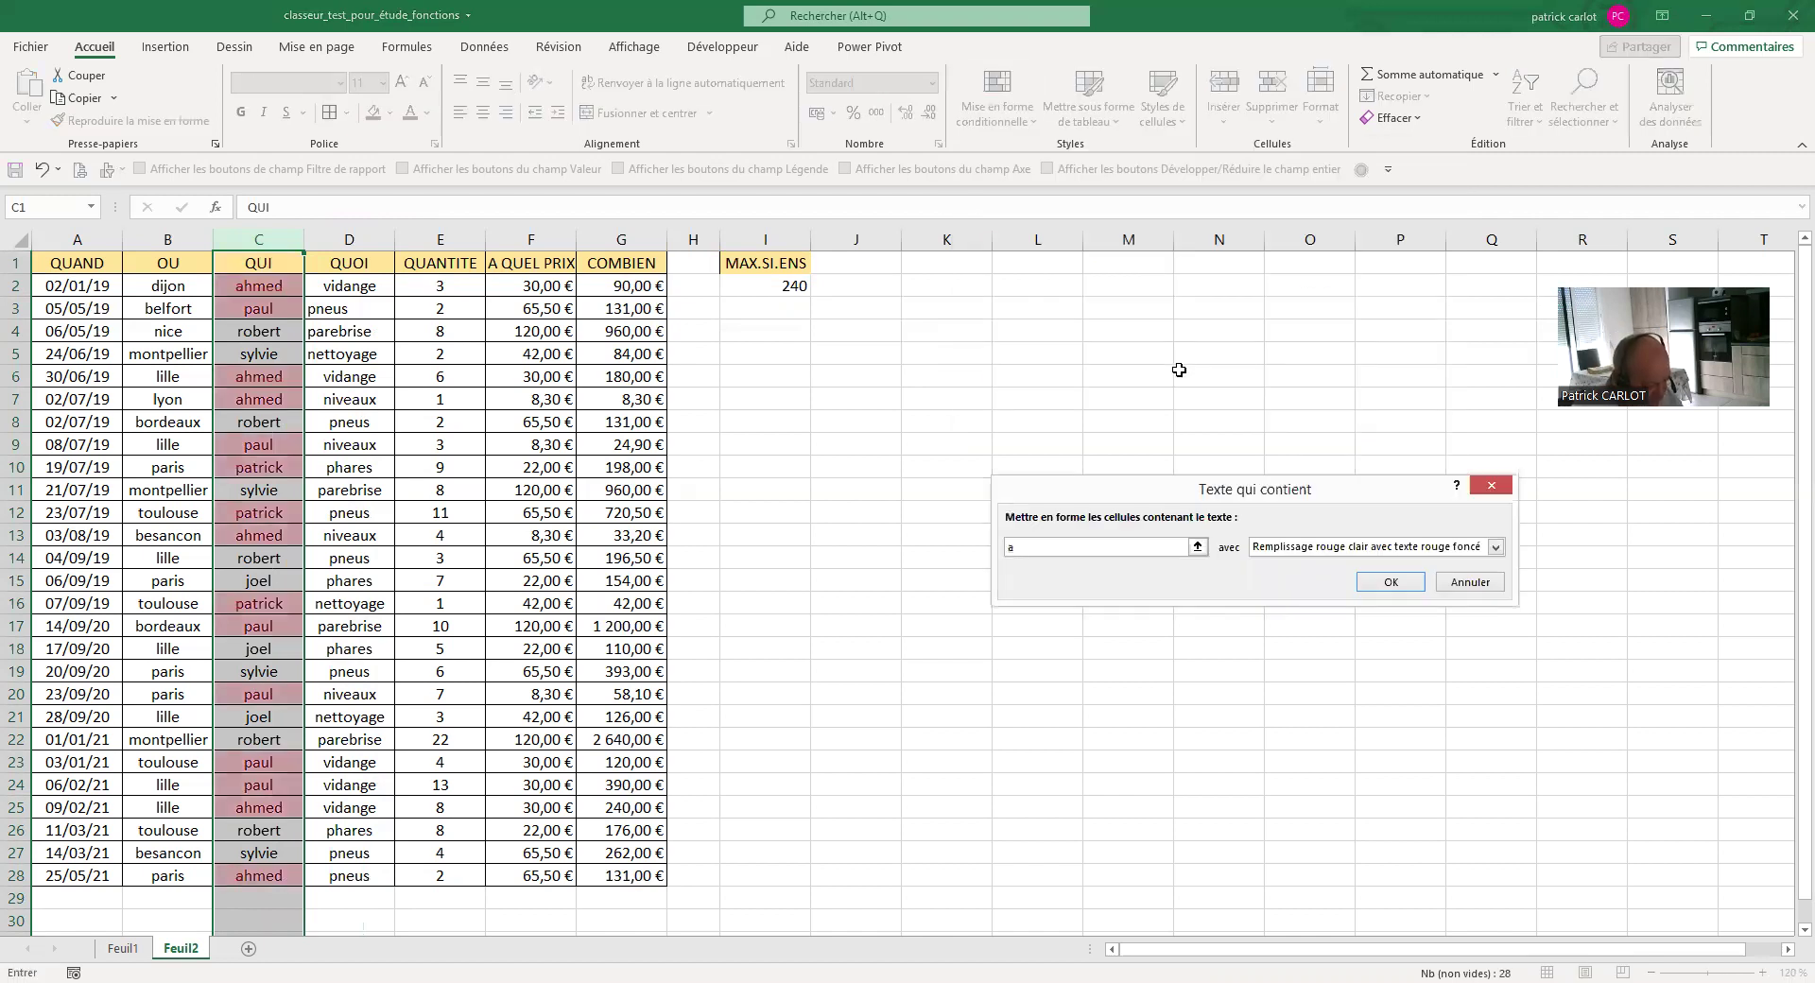
{"action": "type", "text": "h"}
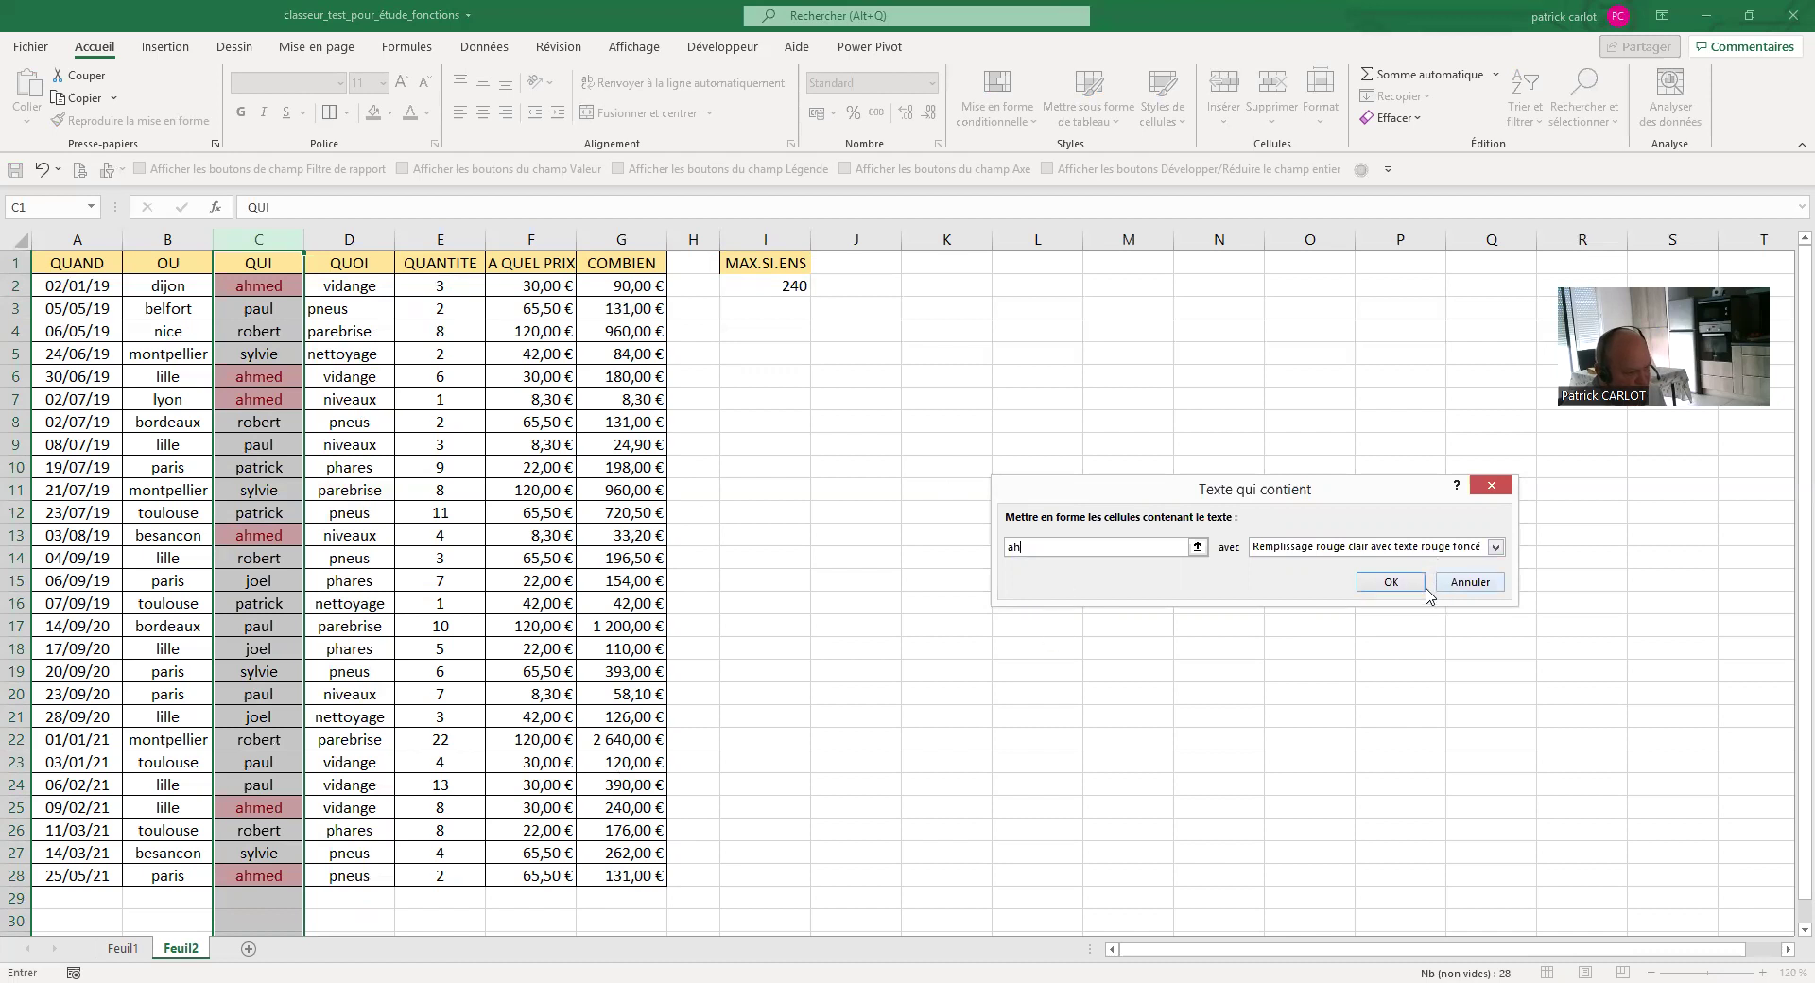
{"action": "key", "text": "Return"}
{"action": "left_click", "coordinate": [946, 402]}
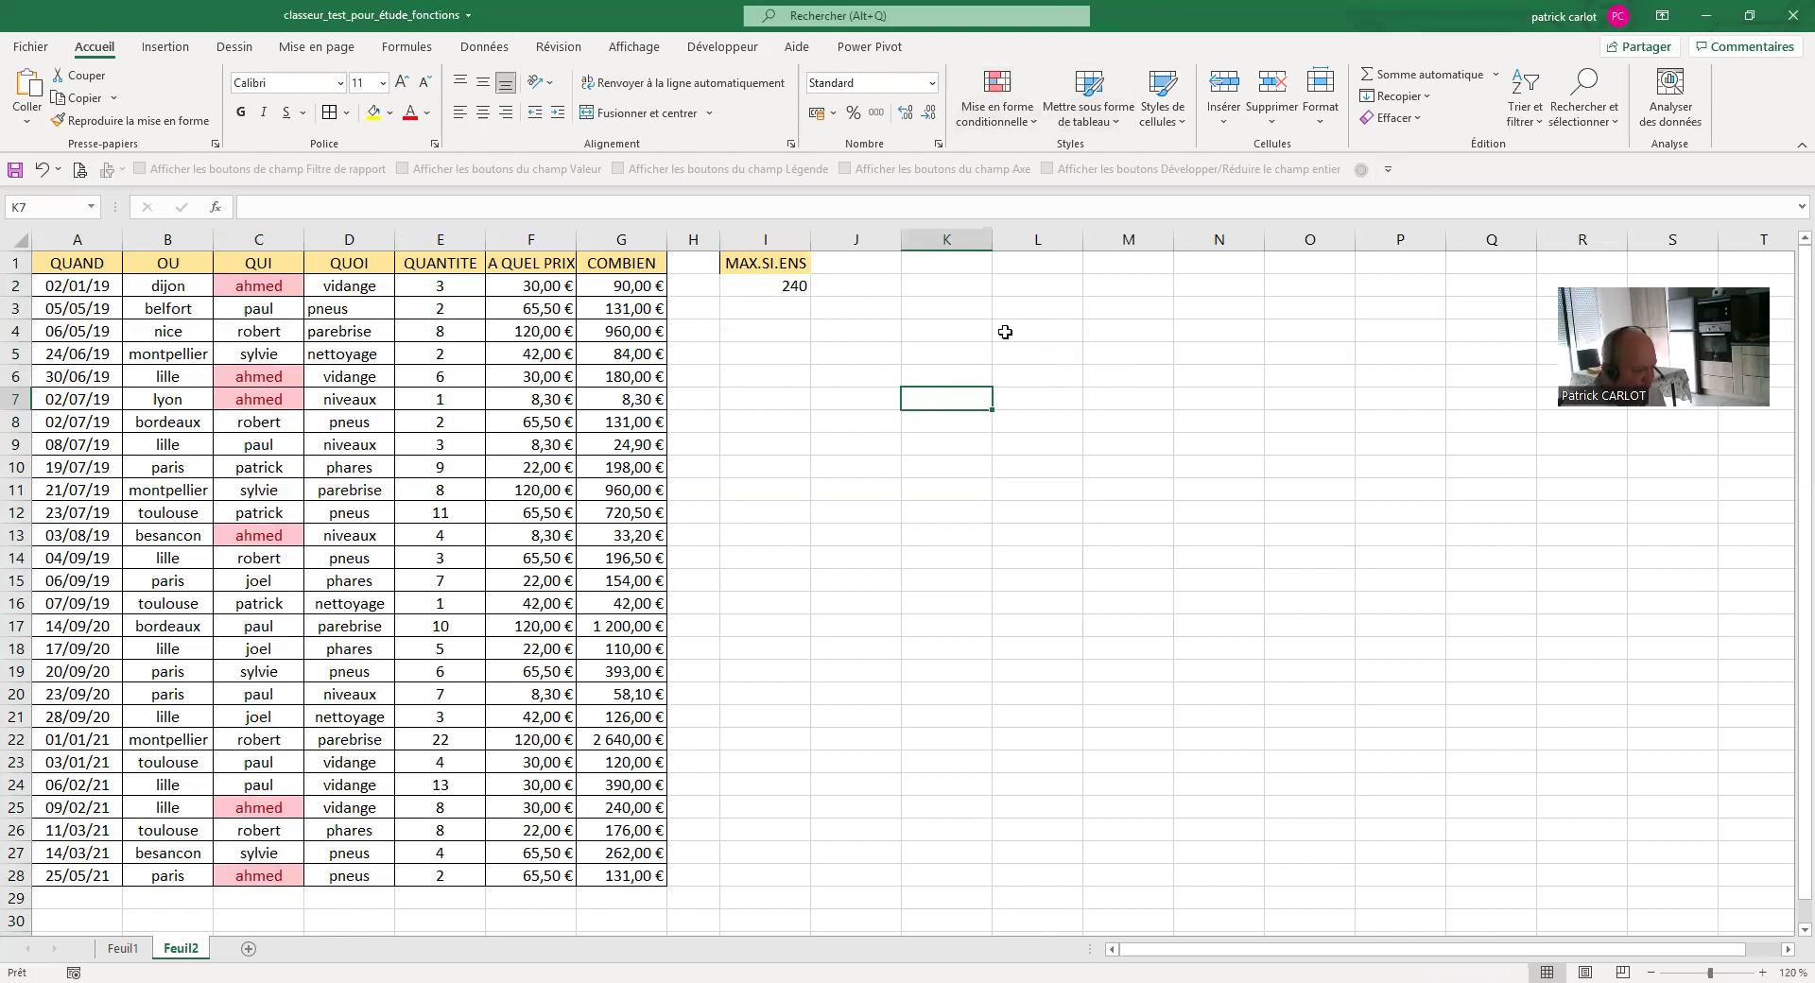
- Copy the MAX.SI.ENS formula from I2 down to I28
{"action": "left_click", "coordinate": [777, 286]}
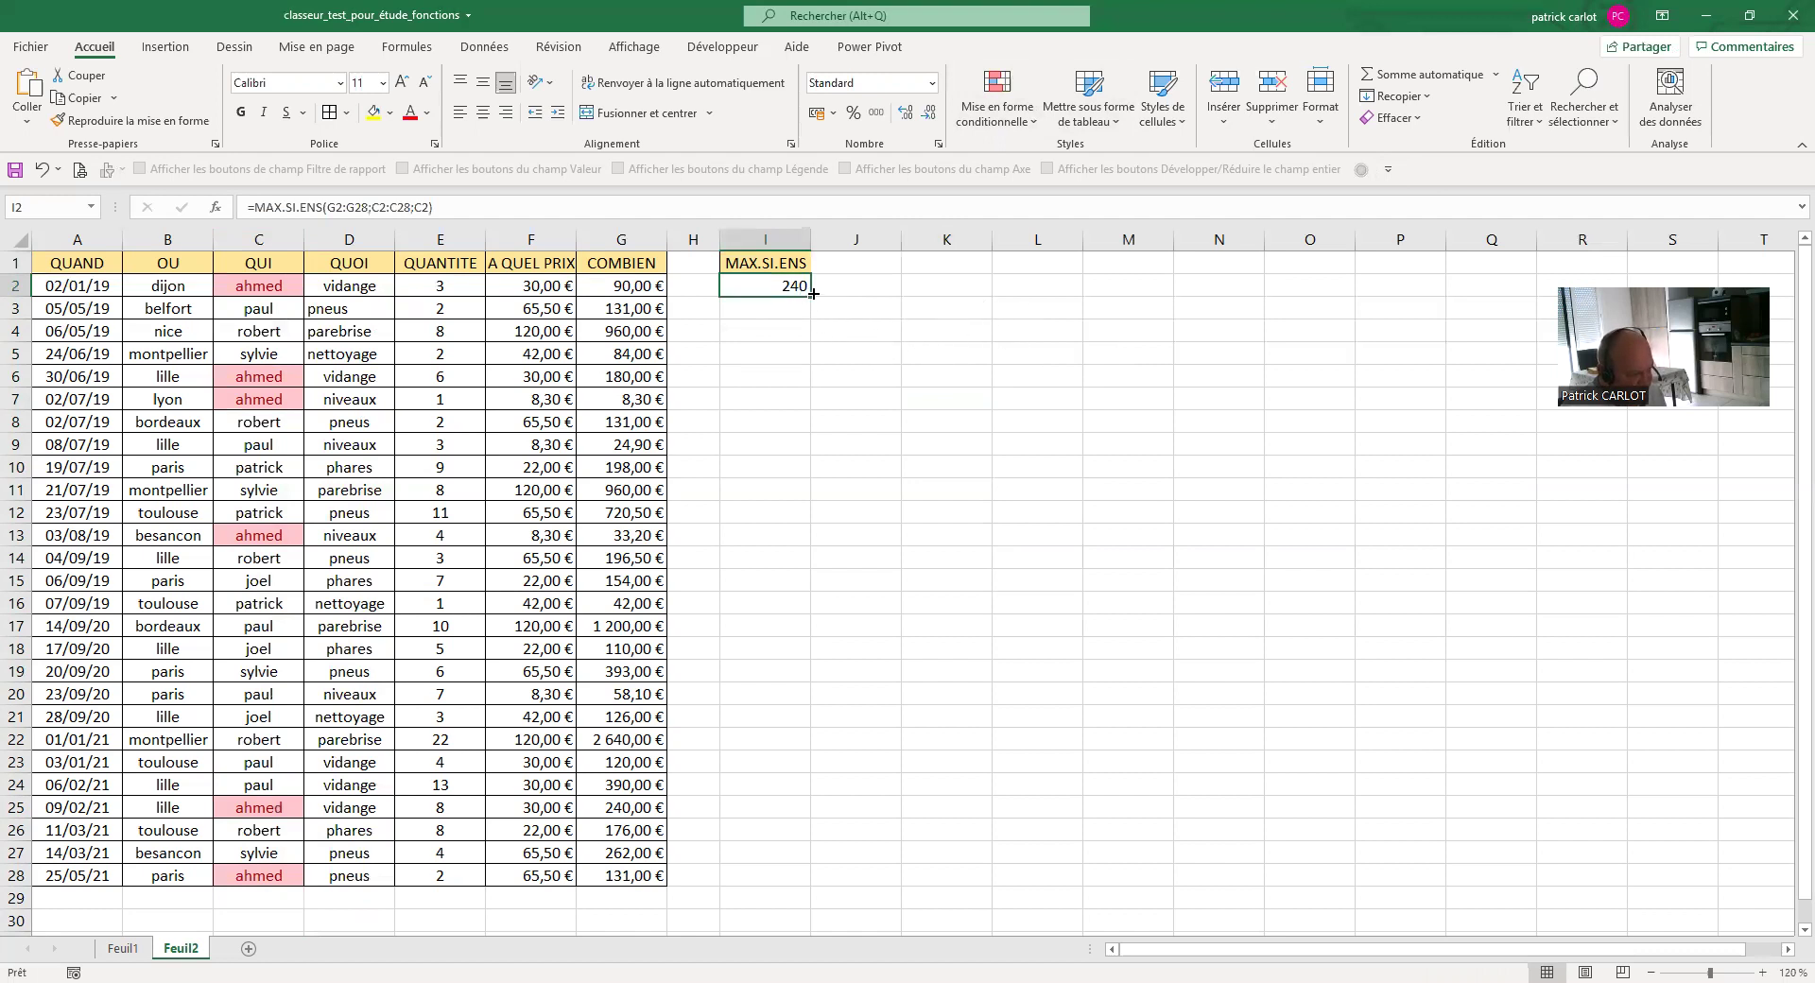
{"action": "left_click_drag", "start_coordinate": [809, 297], "coordinate": [812, 883]}
{"action": "left_click_drag", "start_coordinate": [1077, 615], "coordinate": [1077, 605]}
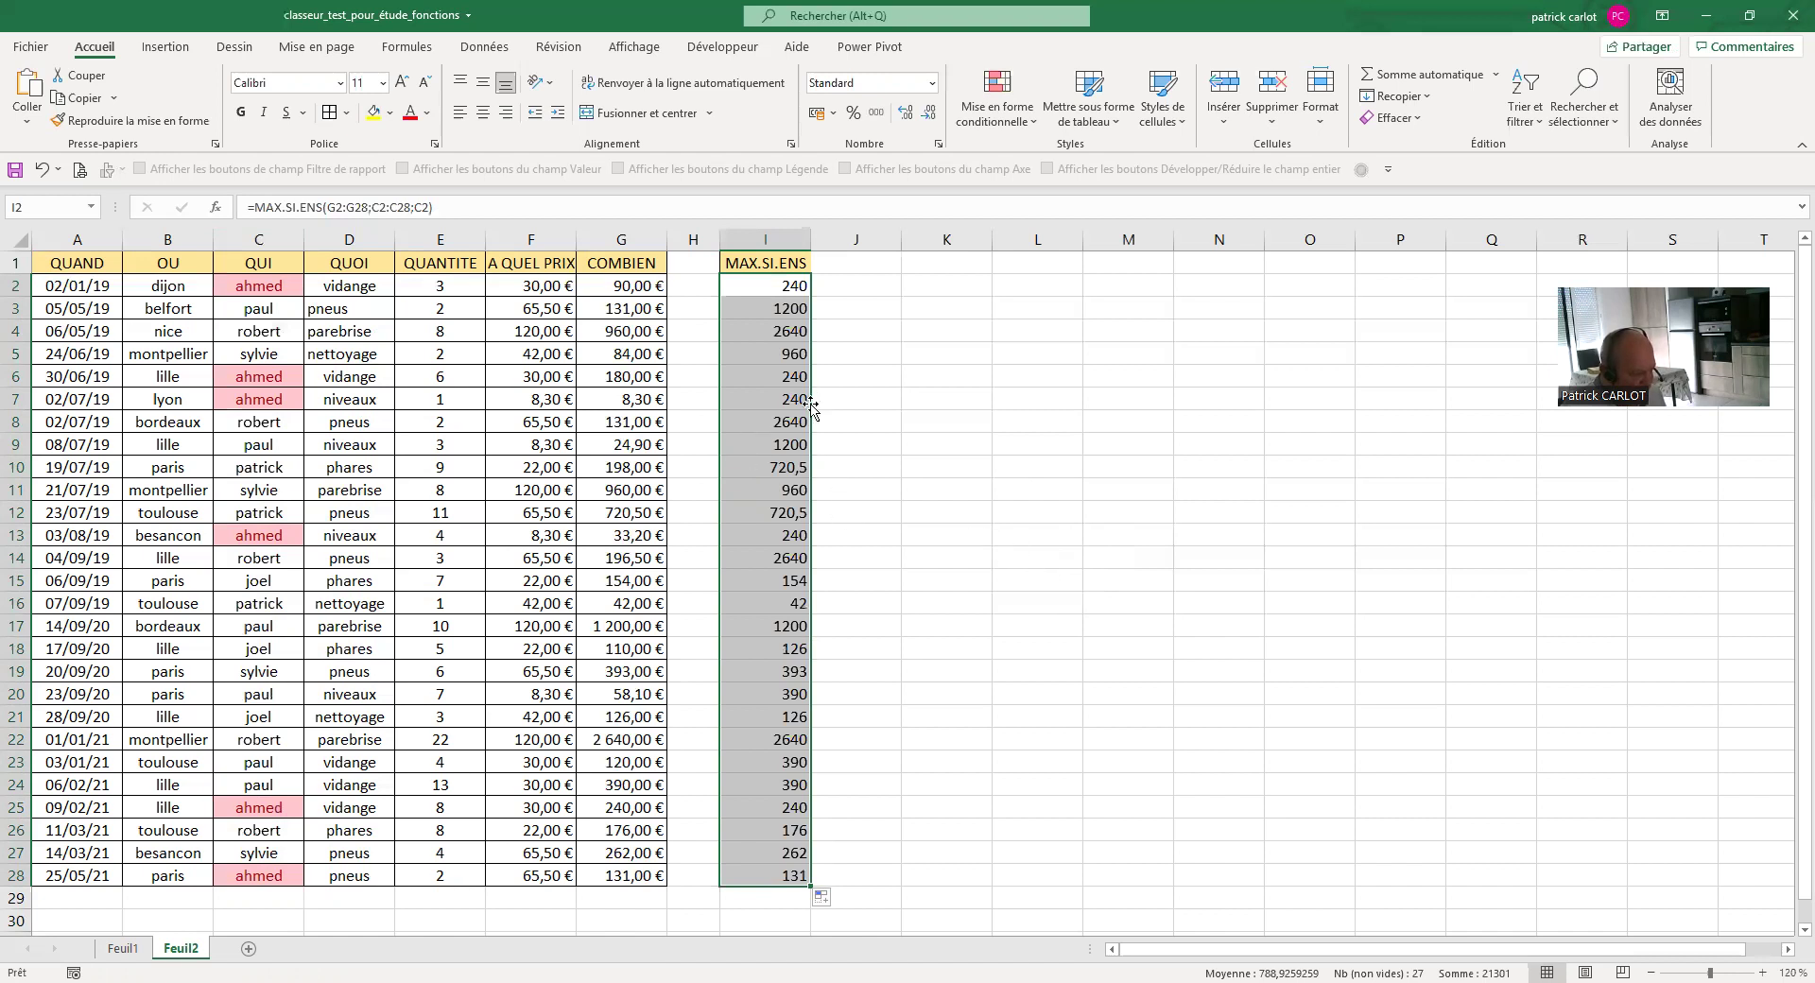
- Compare the formulas in I28, I3 and I2 to check how their range references shift
{"action": "left_click", "coordinate": [761, 877]}
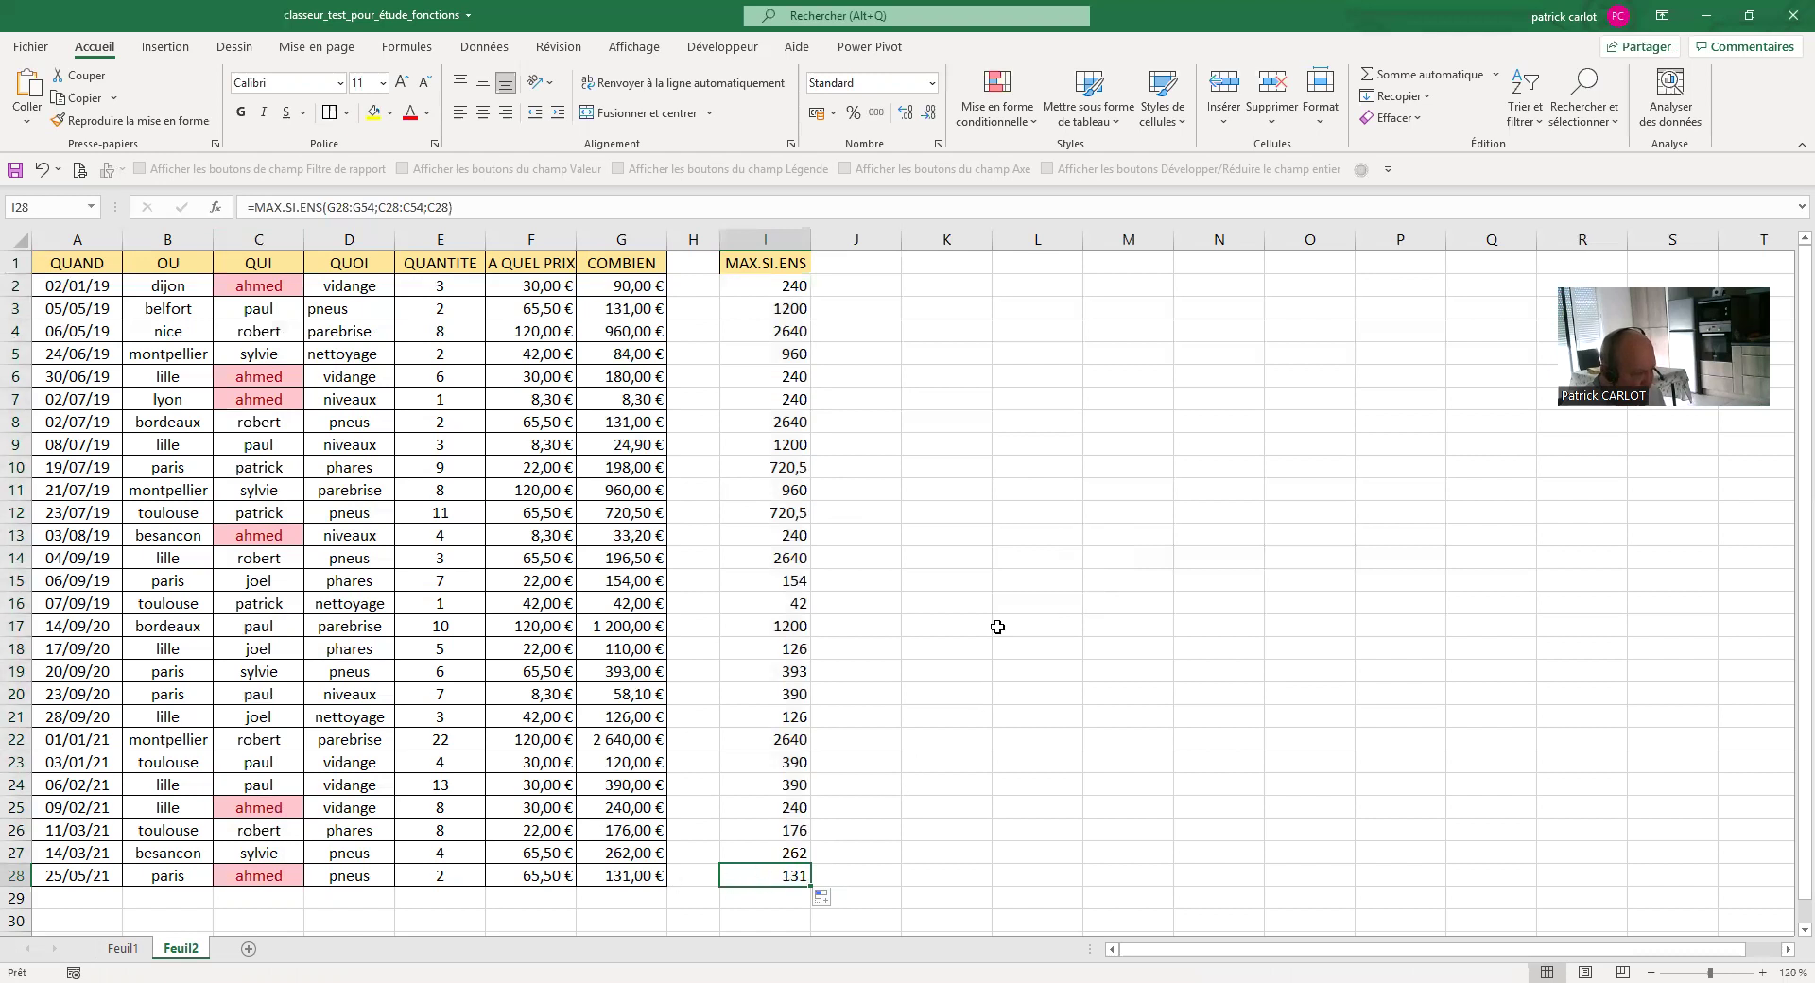
{"action": "left_click", "coordinate": [763, 294]}
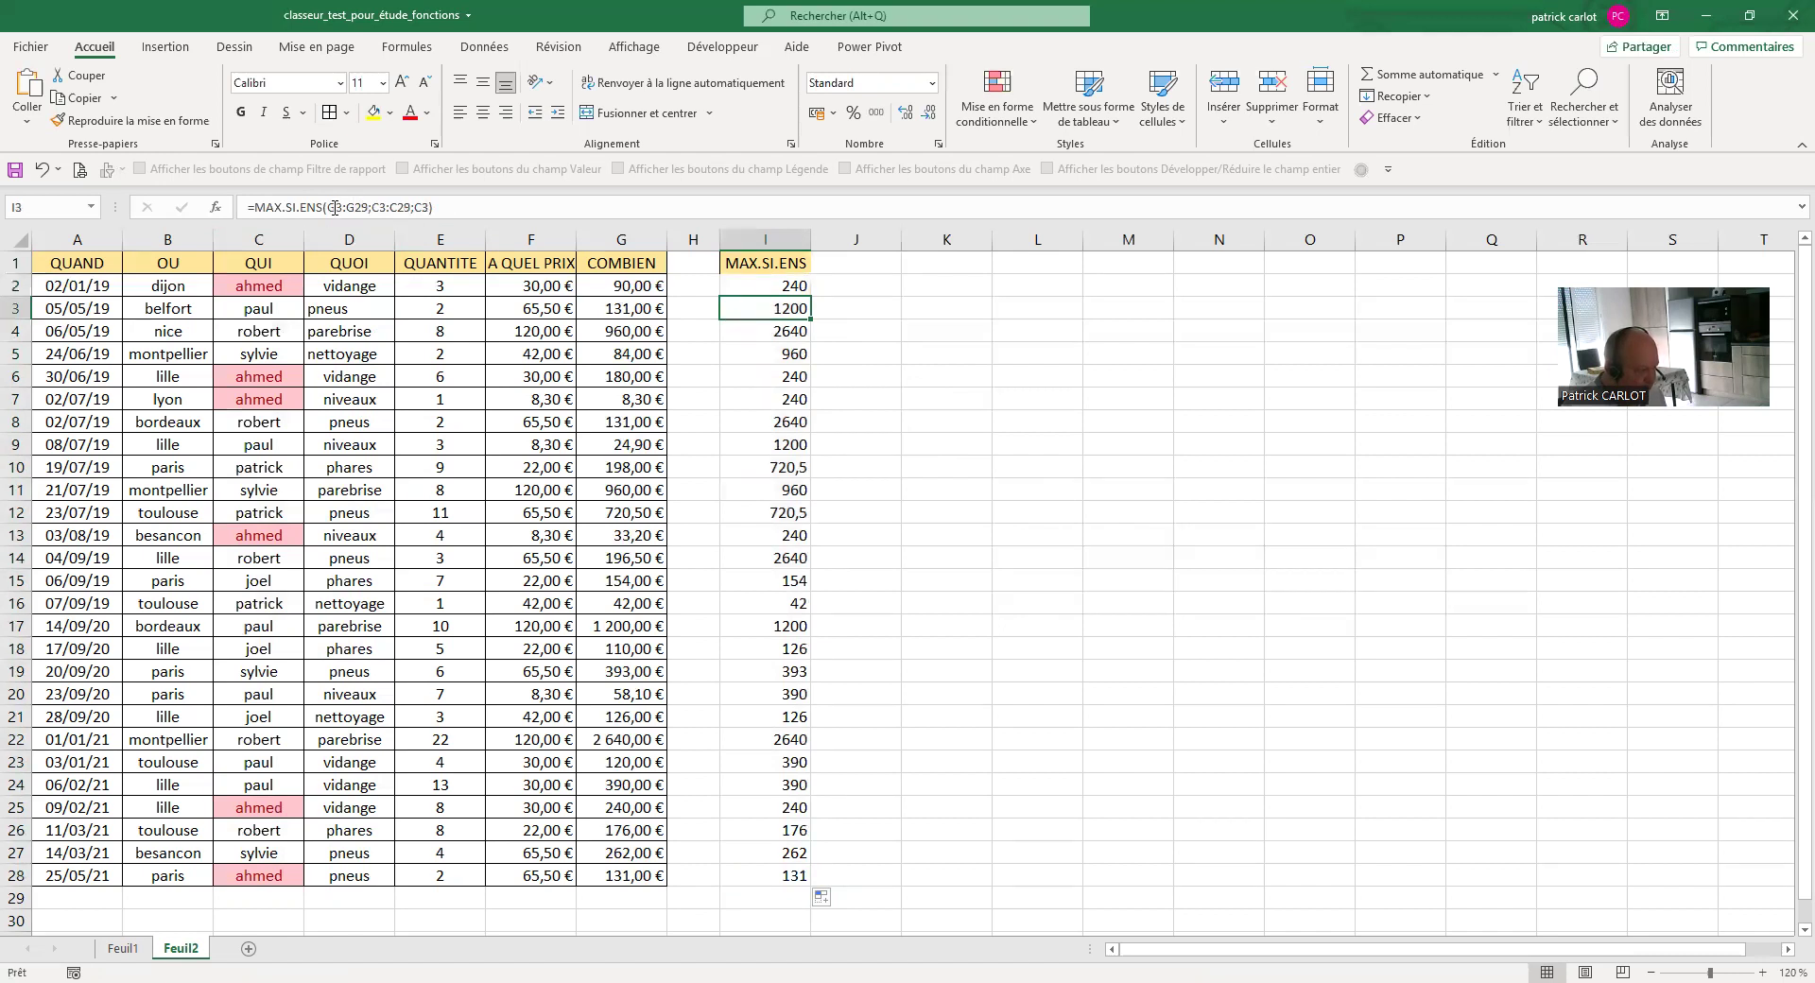
{"action": "left_click", "coordinate": [773, 286]}
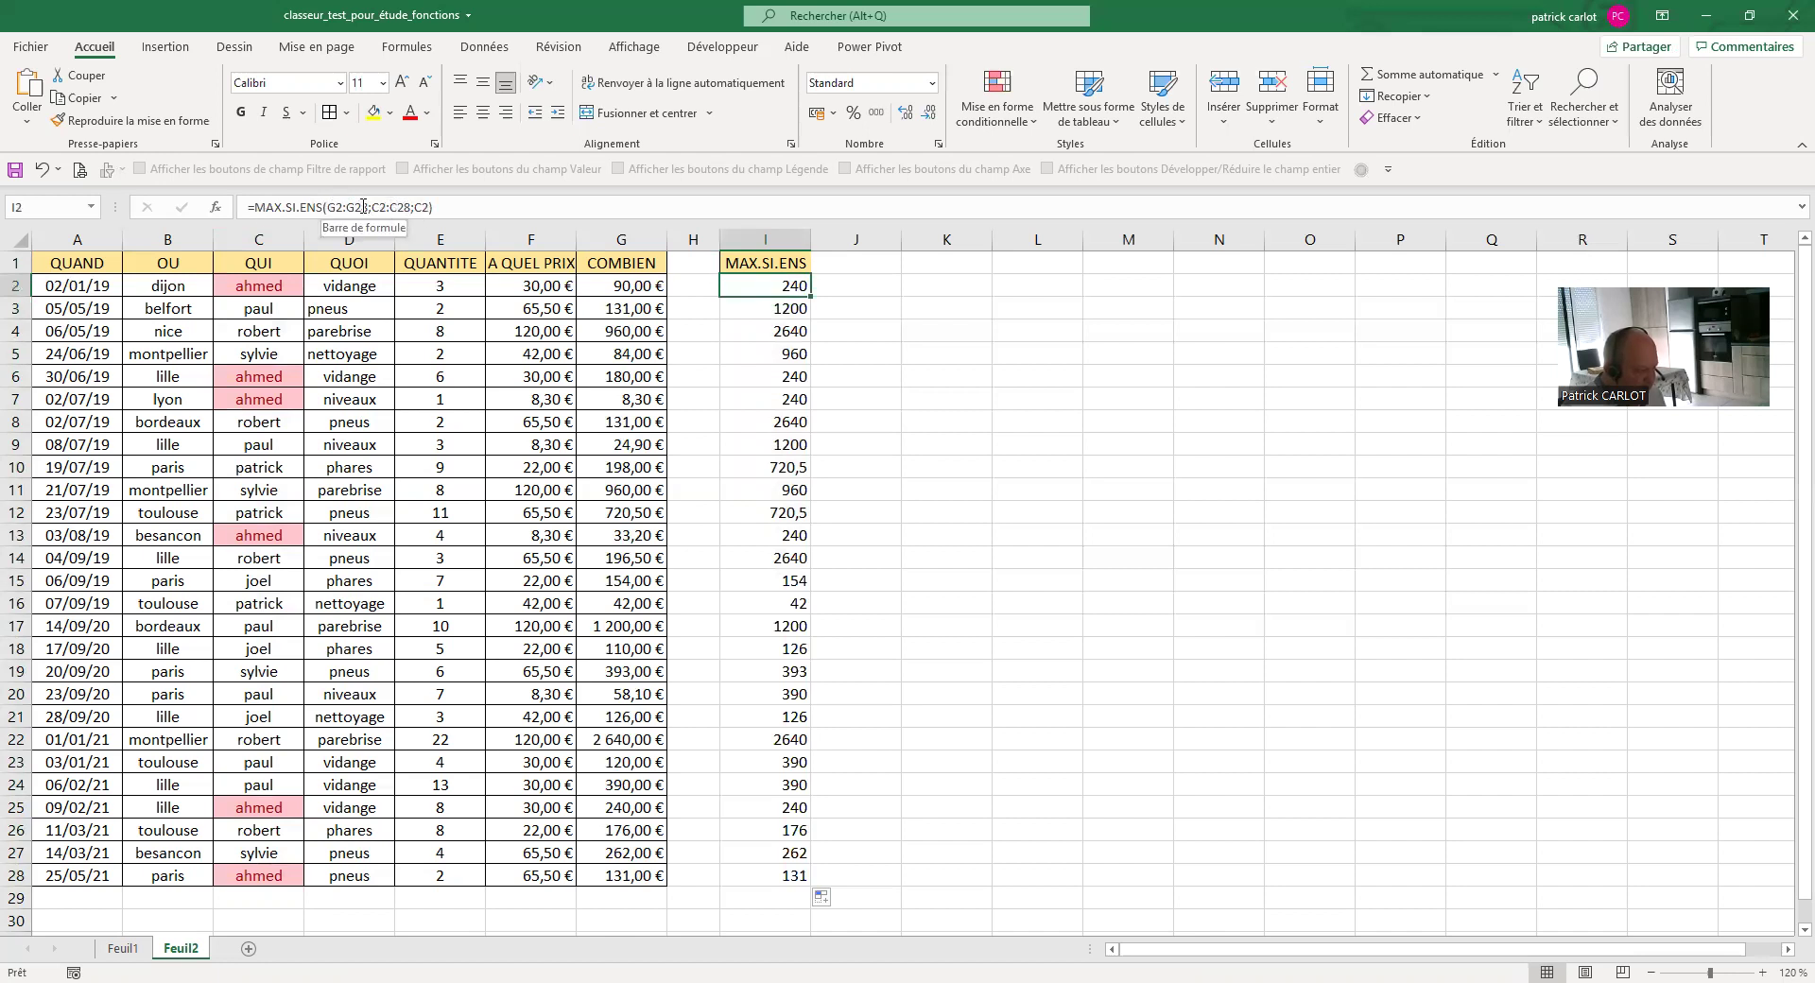
{"action": "left_click", "coordinate": [763, 310]}
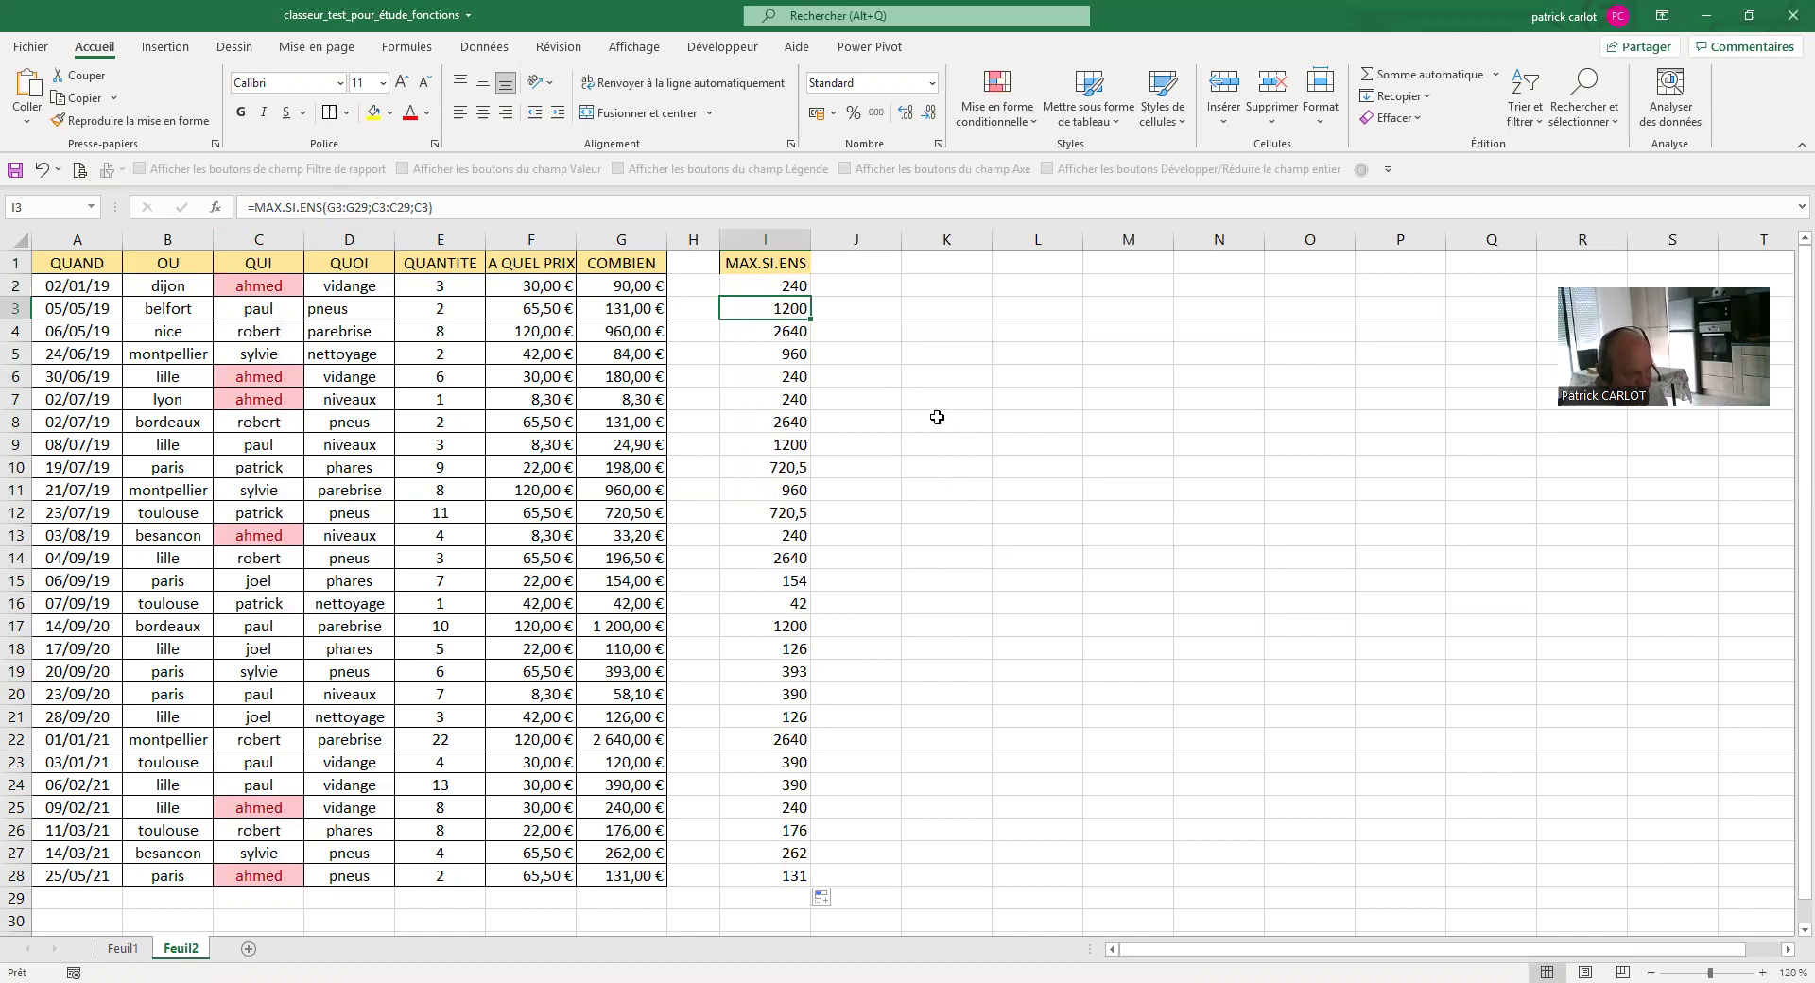
- Make the maximum range absolute as $G$2:$G$28 in the MAX.SI.ENS formula in I2
{"action": "left_click", "coordinate": [756, 286]}
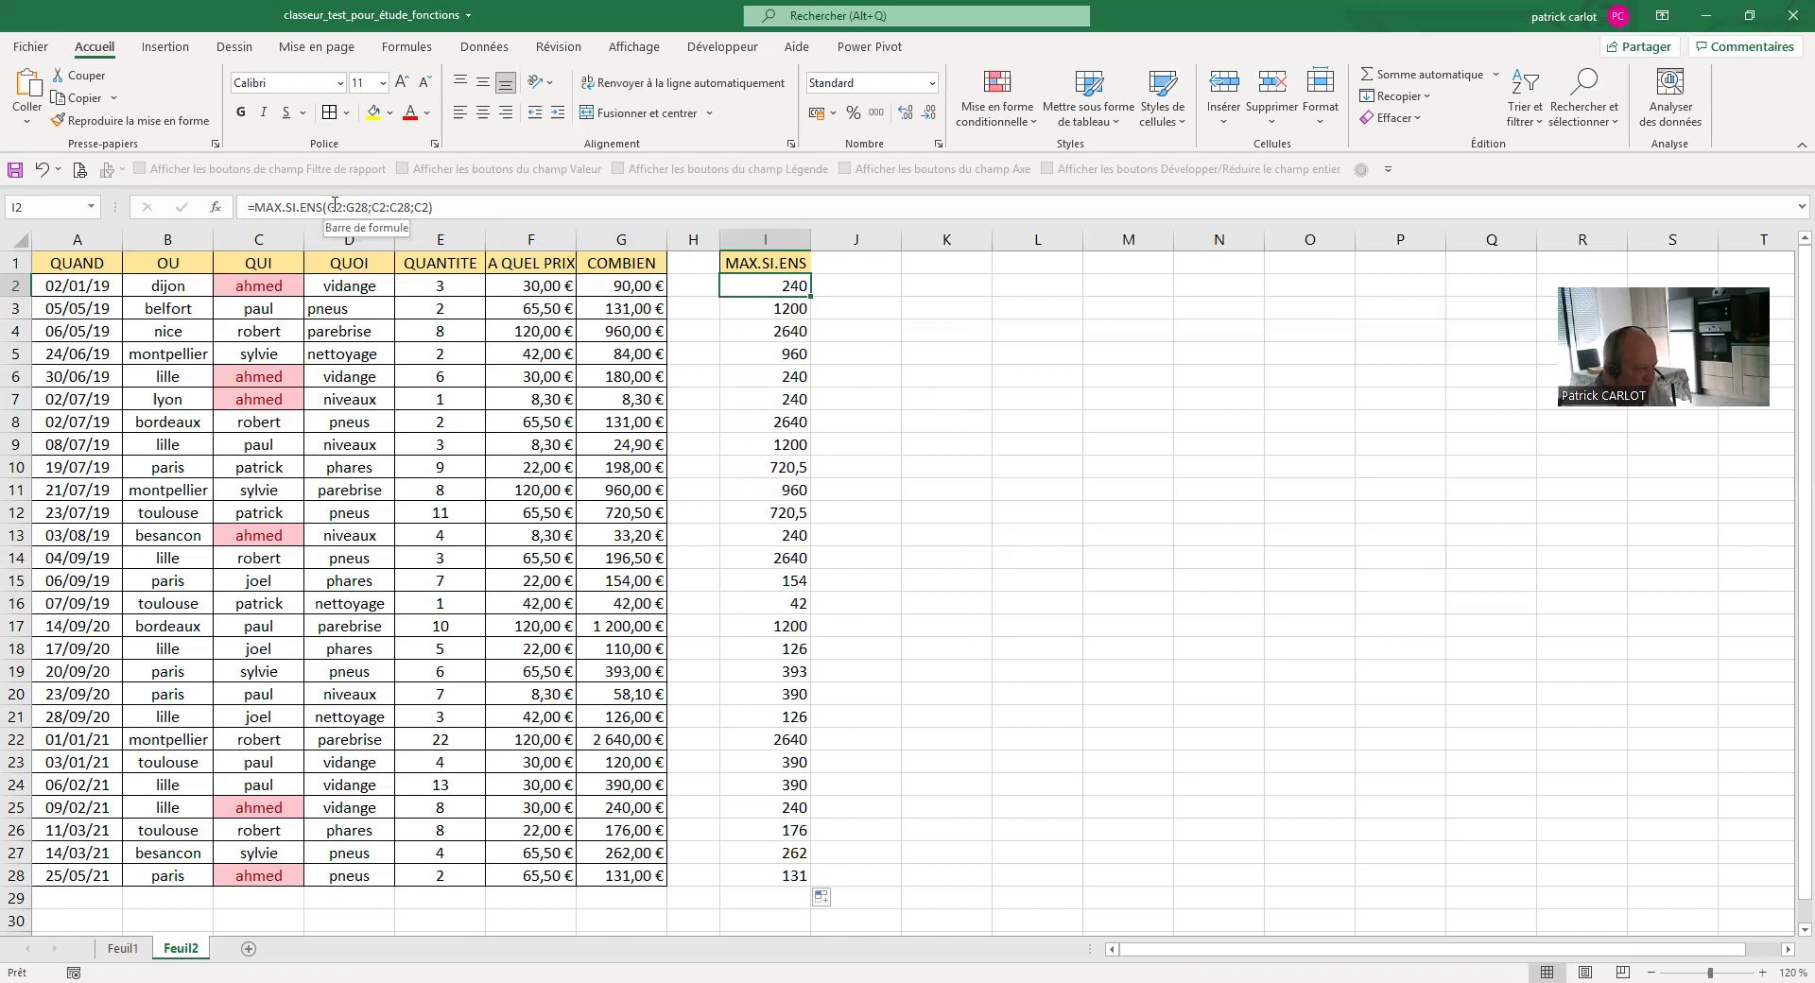
{"action": "key", "text": "F2"}
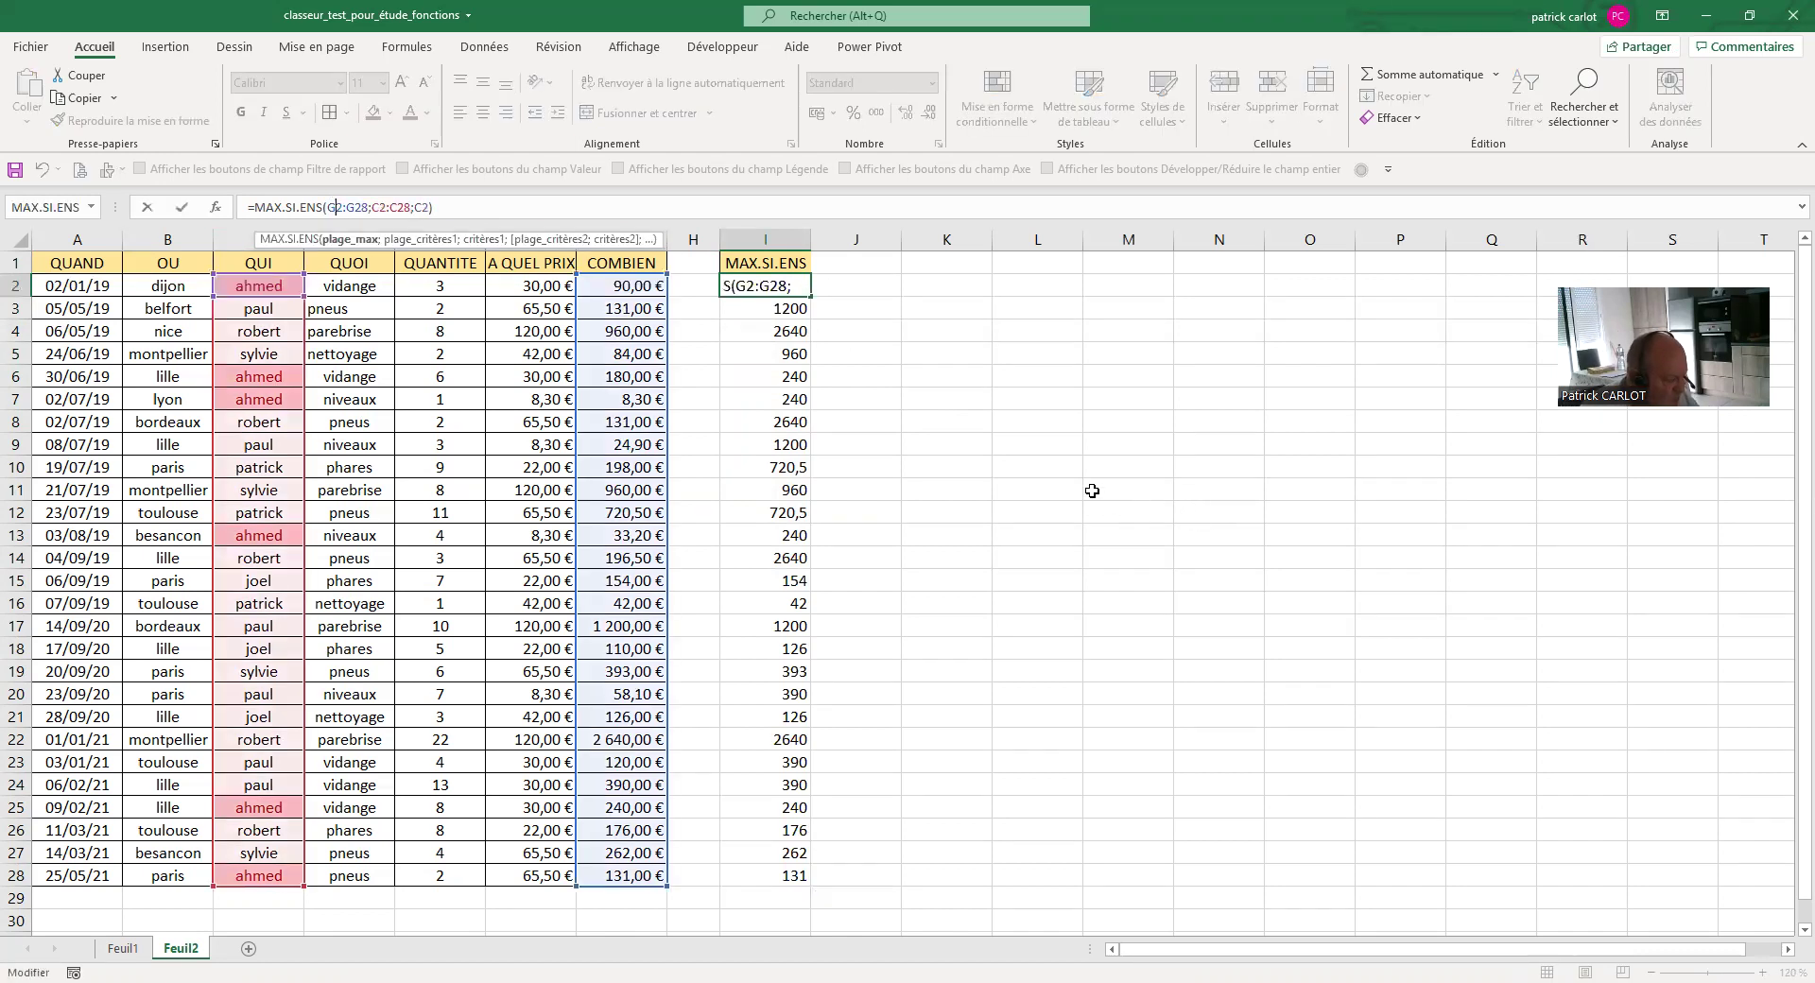
{"action": "key", "text": "F4"}
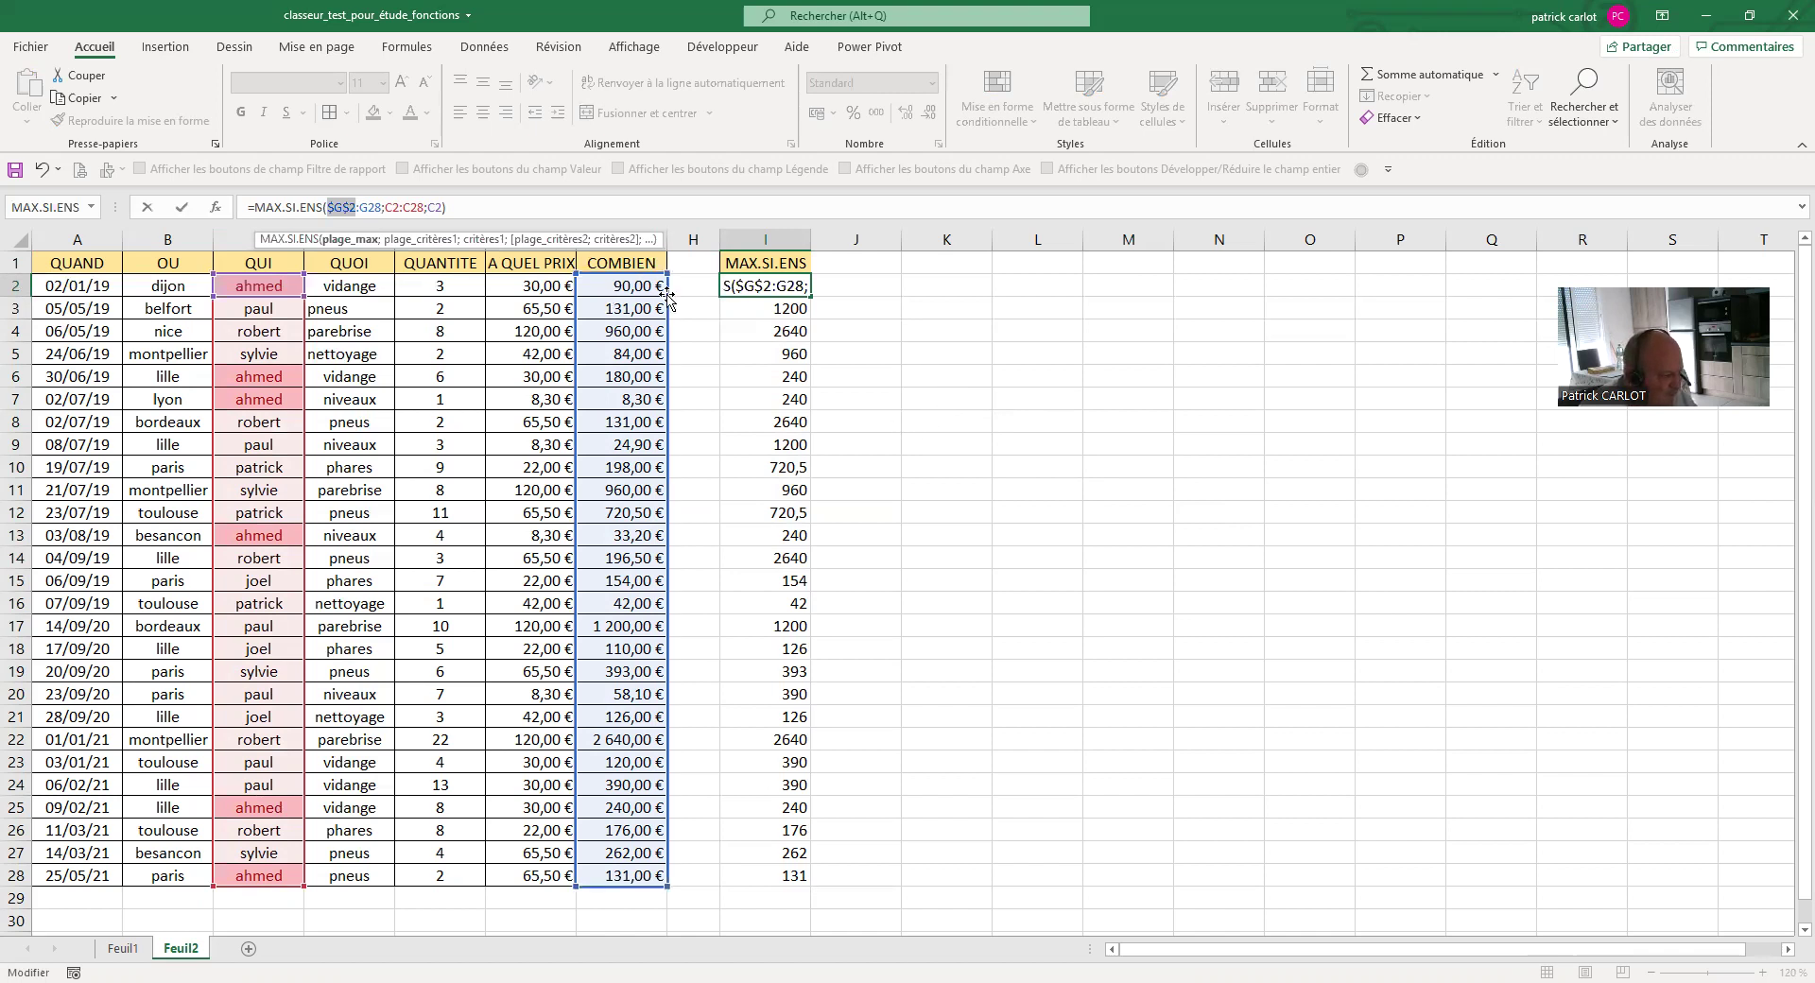
{"action": "left_click", "coordinate": [368, 206]}
{"action": "key", "text": "F4"}
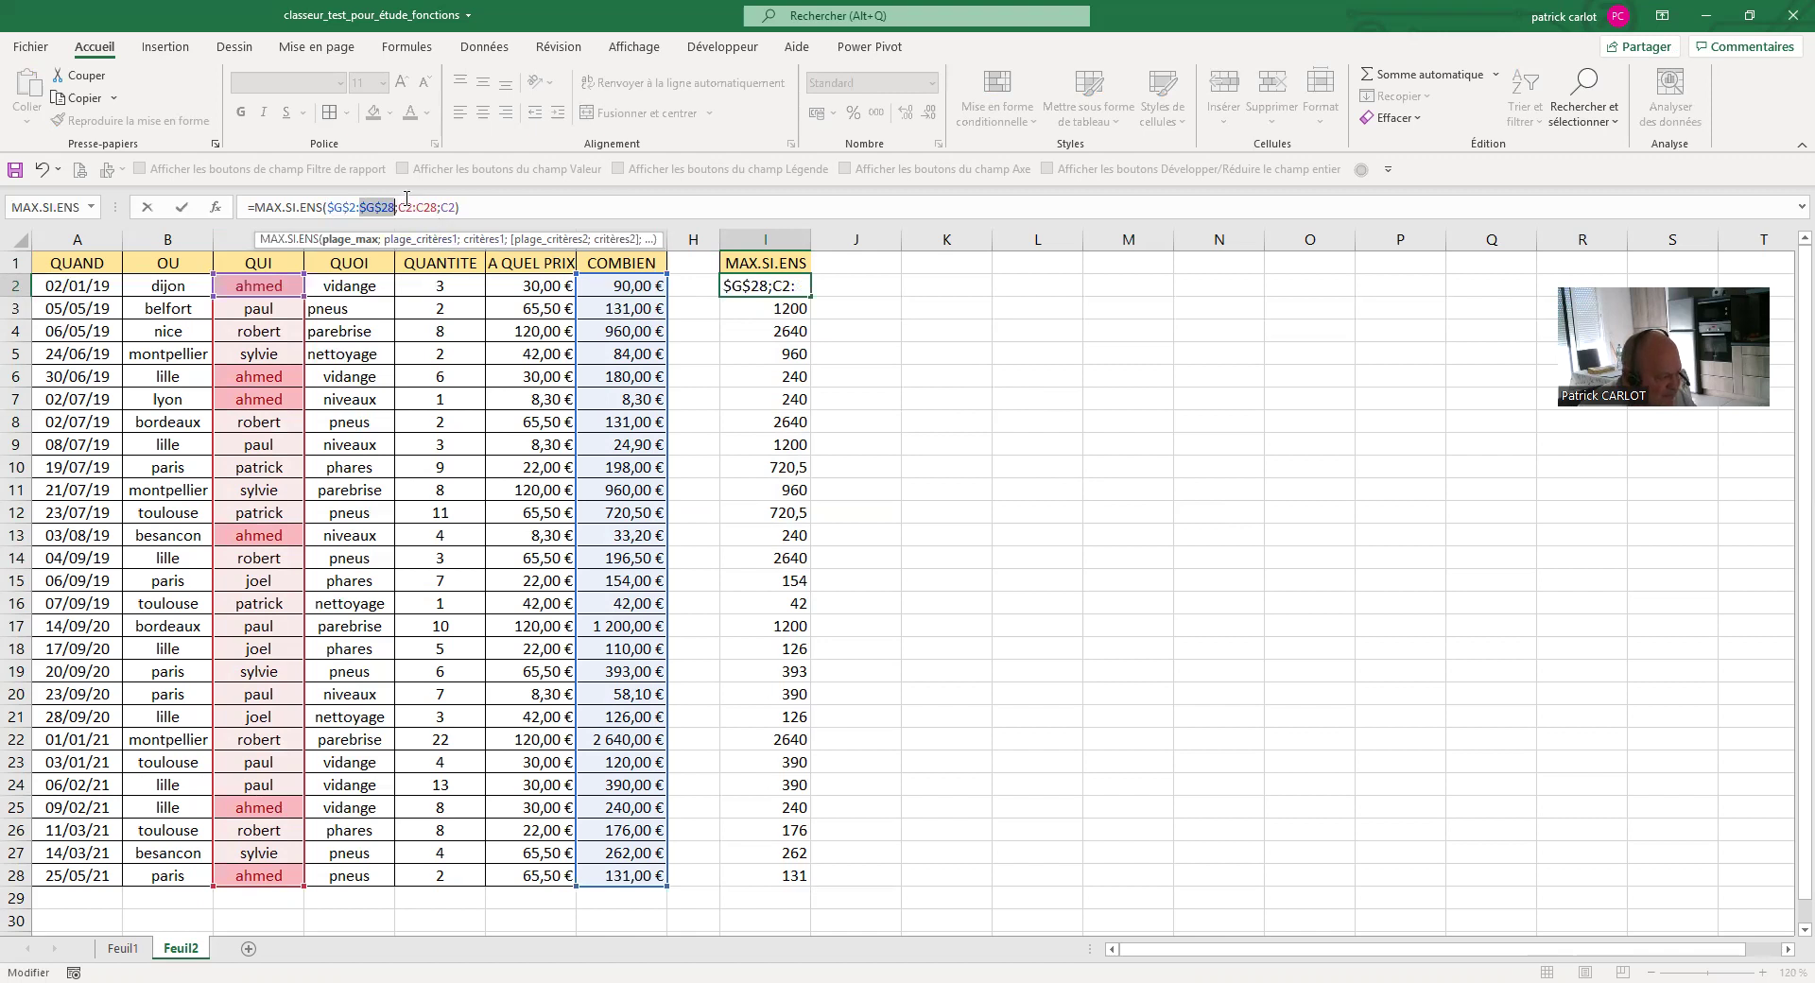
- Make the criteria range absolute as $C$2:$C$28 in the I2 formula, keep criterion C2 relative, and validate the formula
{"action": "left_click", "coordinate": [406, 205]}
{"action": "key", "text": "F4"}
{"action": "left_click", "coordinate": [435, 205]}
{"action": "key", "text": "F4"}
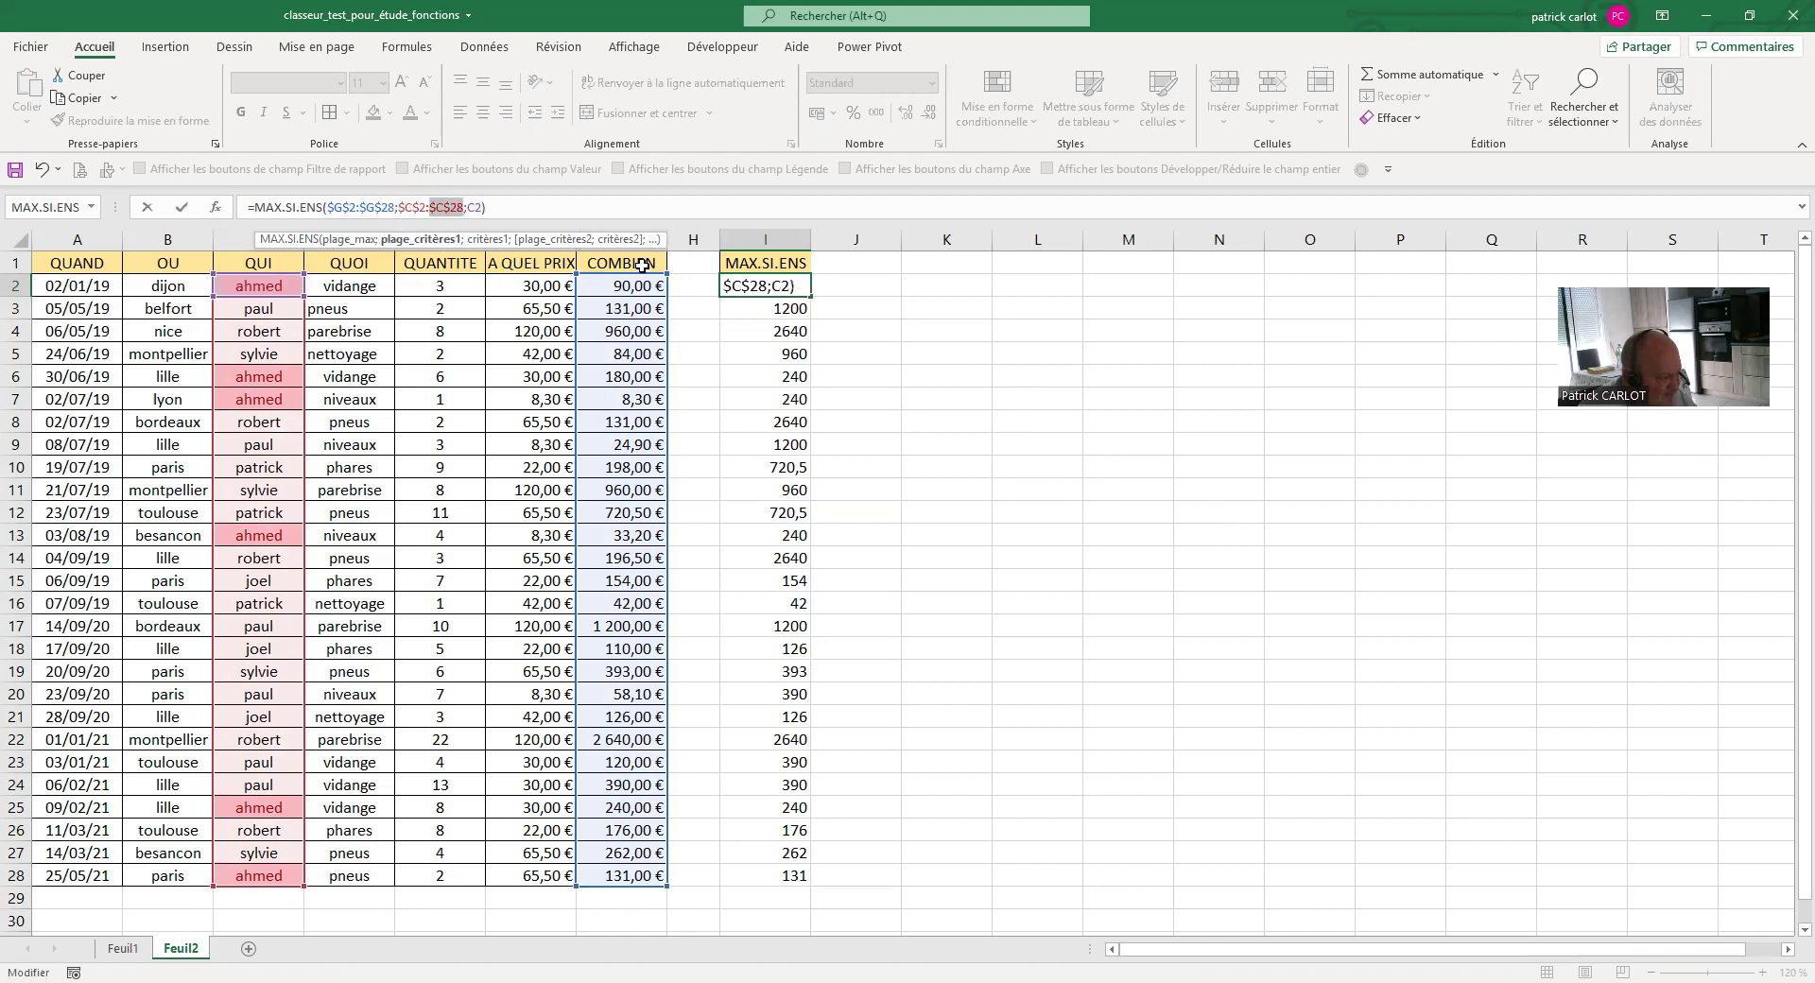
{"action": "left_click", "coordinate": [506, 206]}
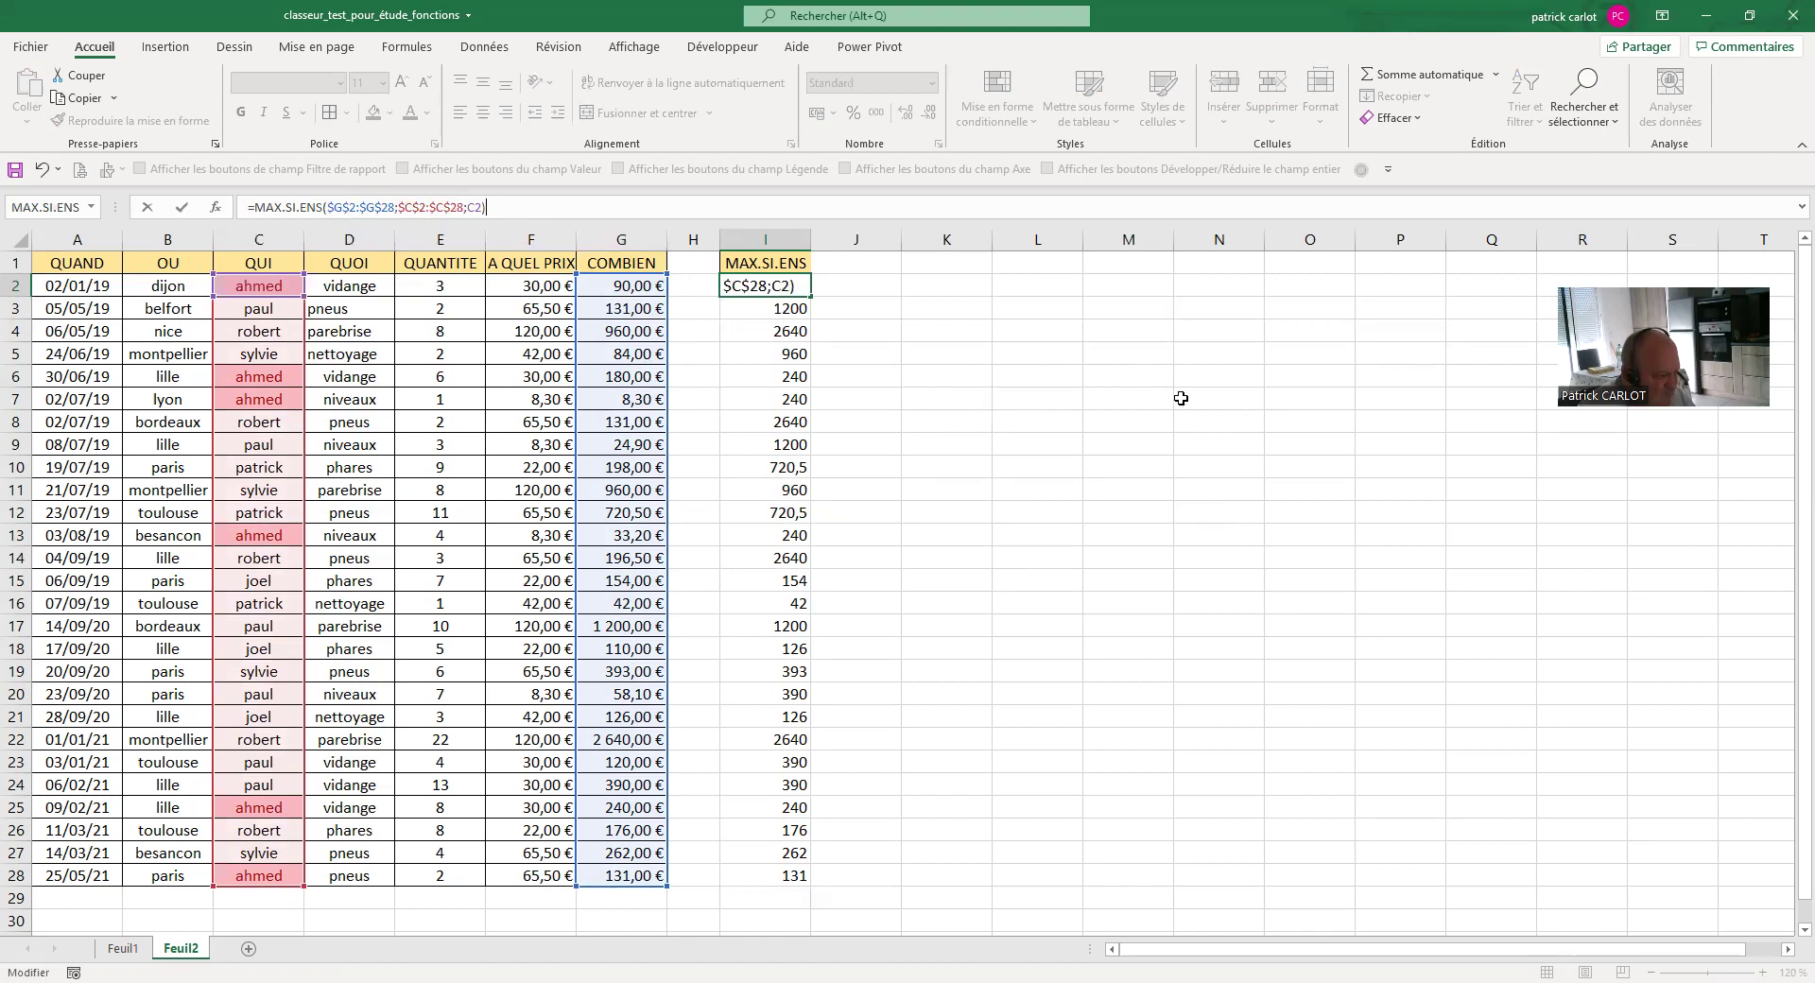
{"action": "key", "text": "Return"}
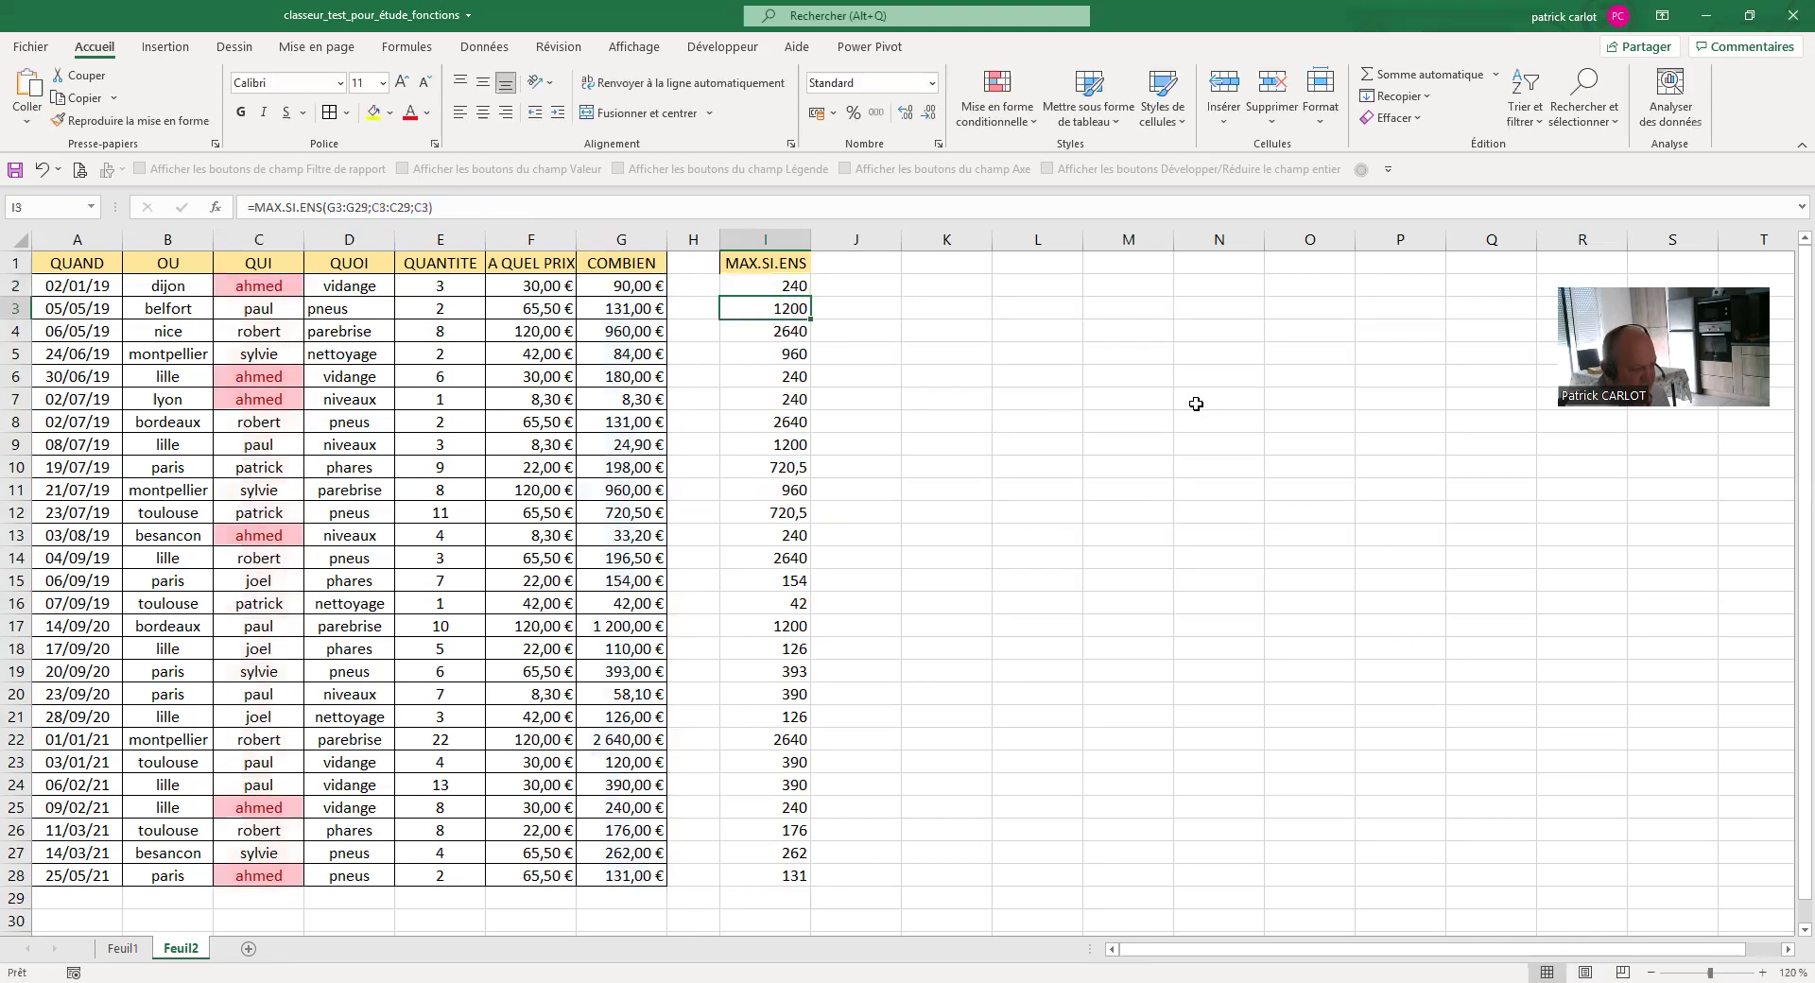
- Copy the corrected MAX.SI.ENS formula from I2 down to I28 and check the formula in I28
{"action": "left_click", "coordinate": [792, 290]}
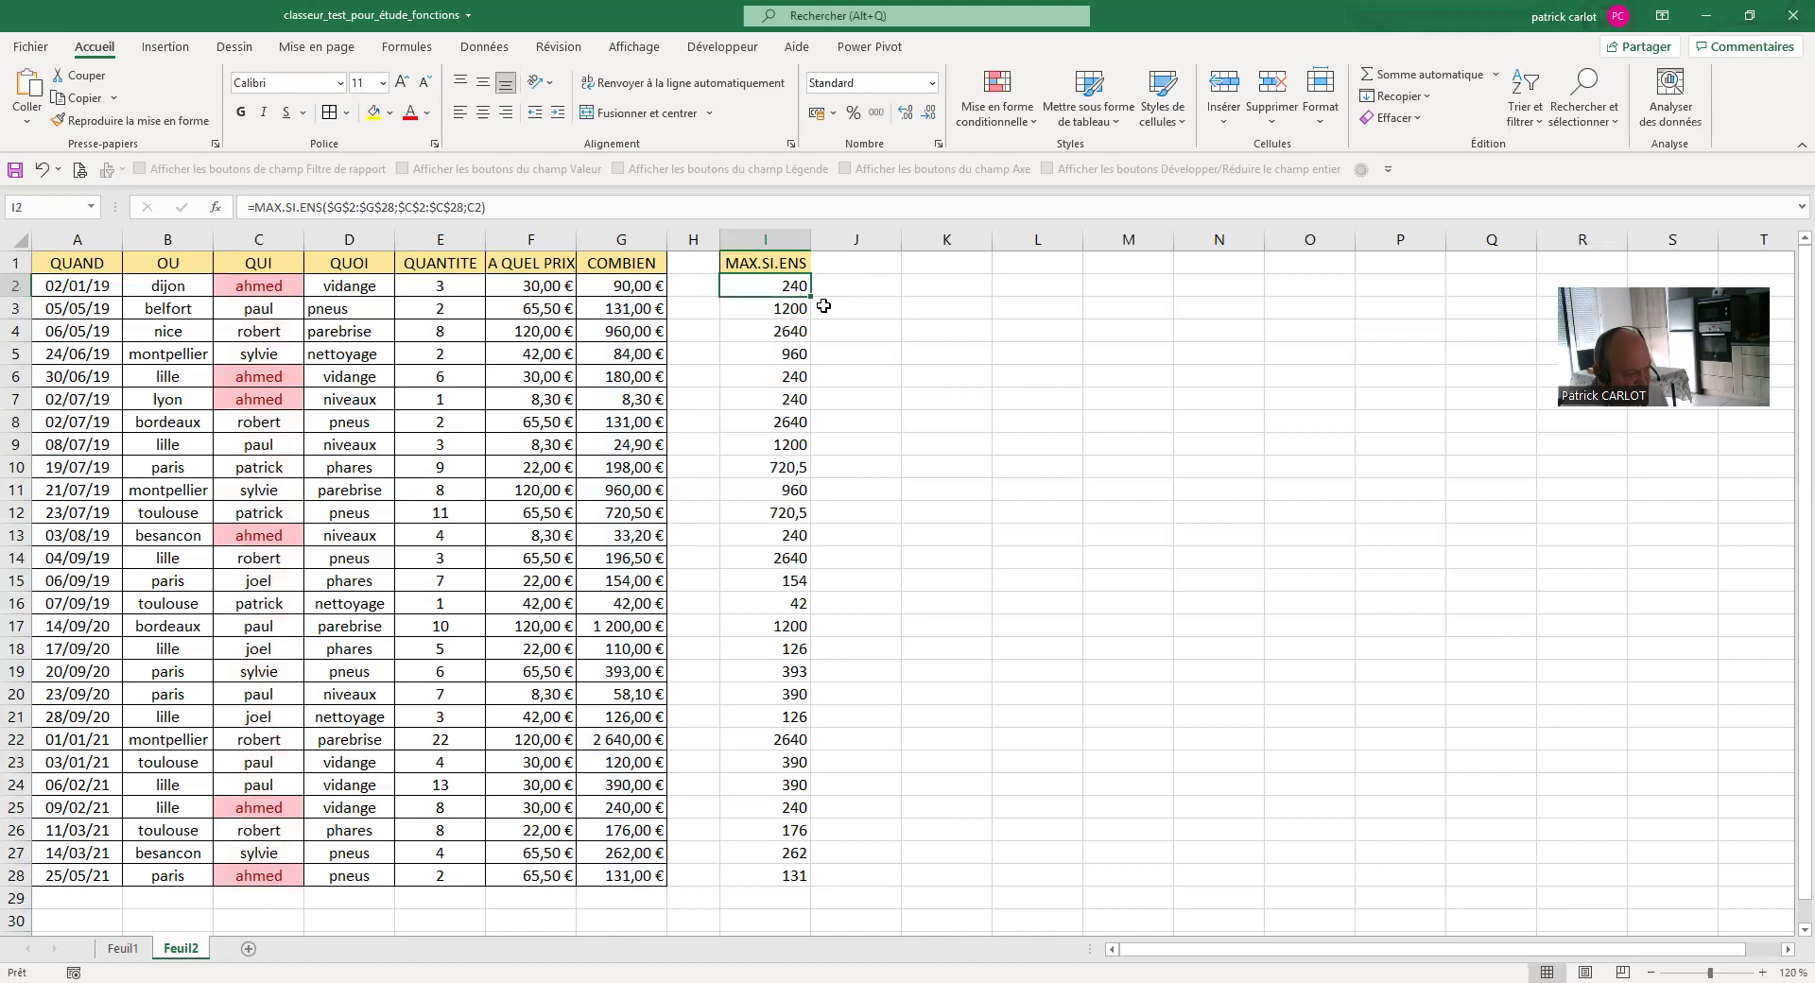
{"action": "left_click_drag", "start_coordinate": [810, 294], "coordinate": [810, 879]}
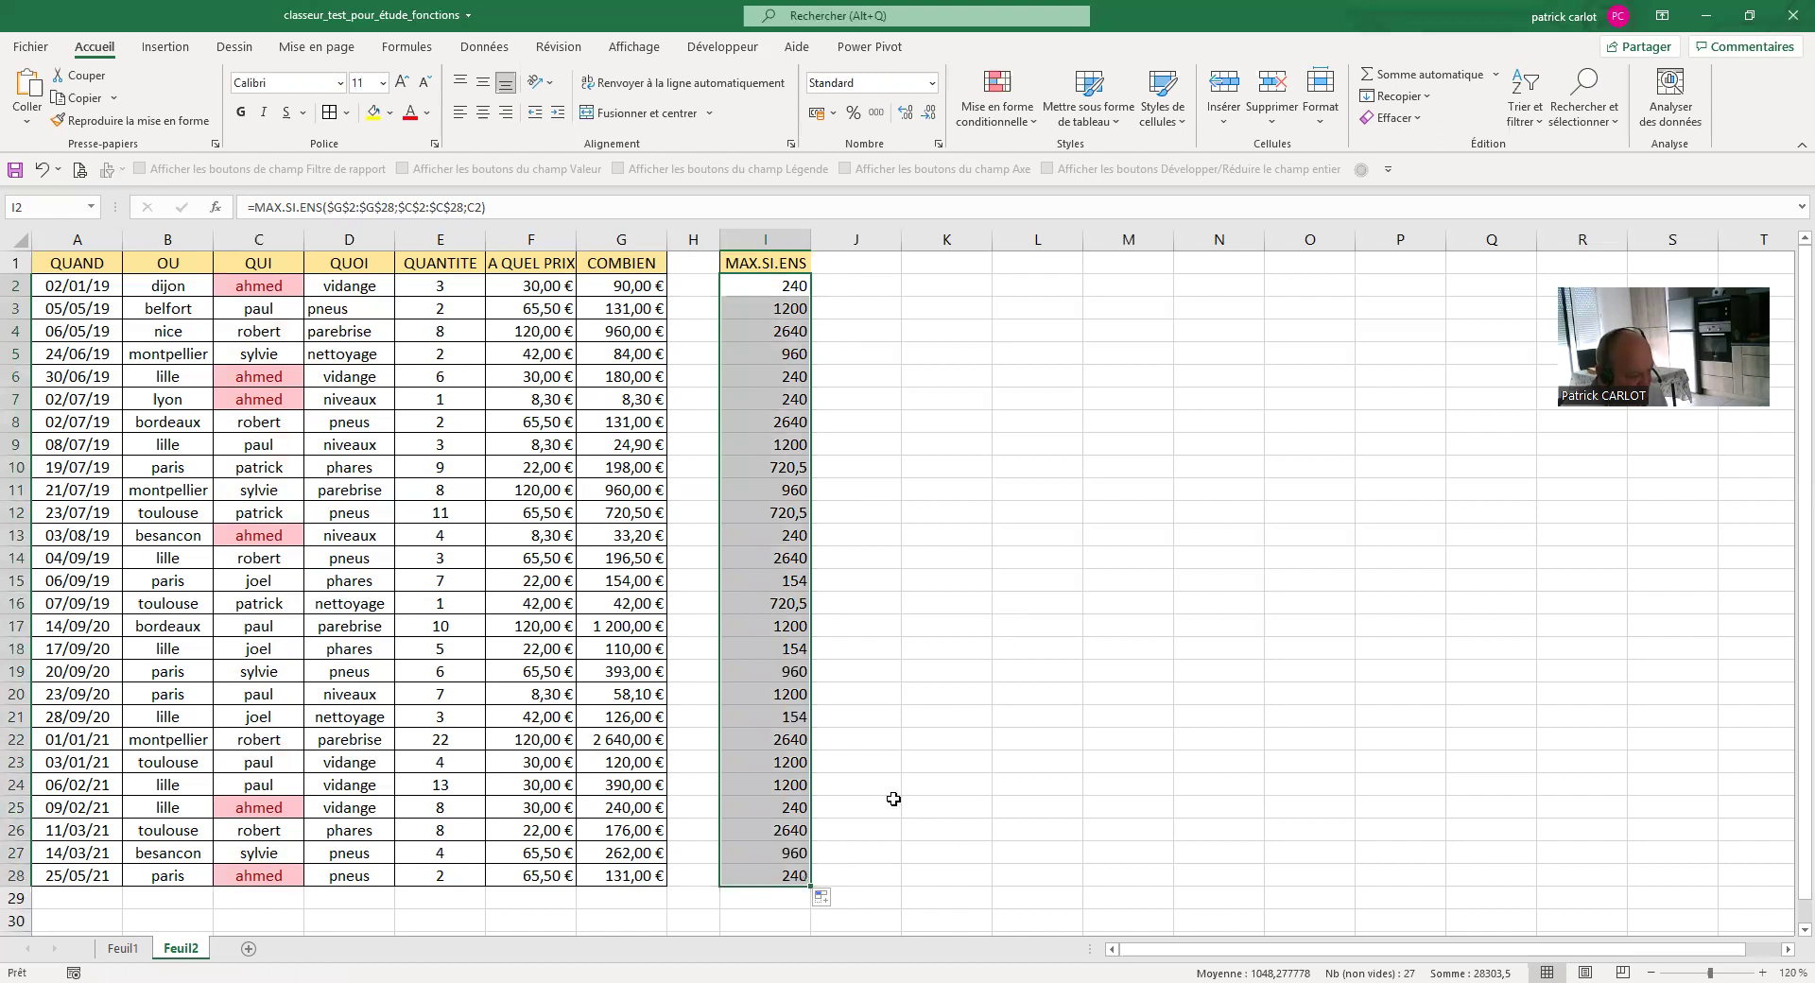
{"action": "left_click", "coordinate": [762, 878]}
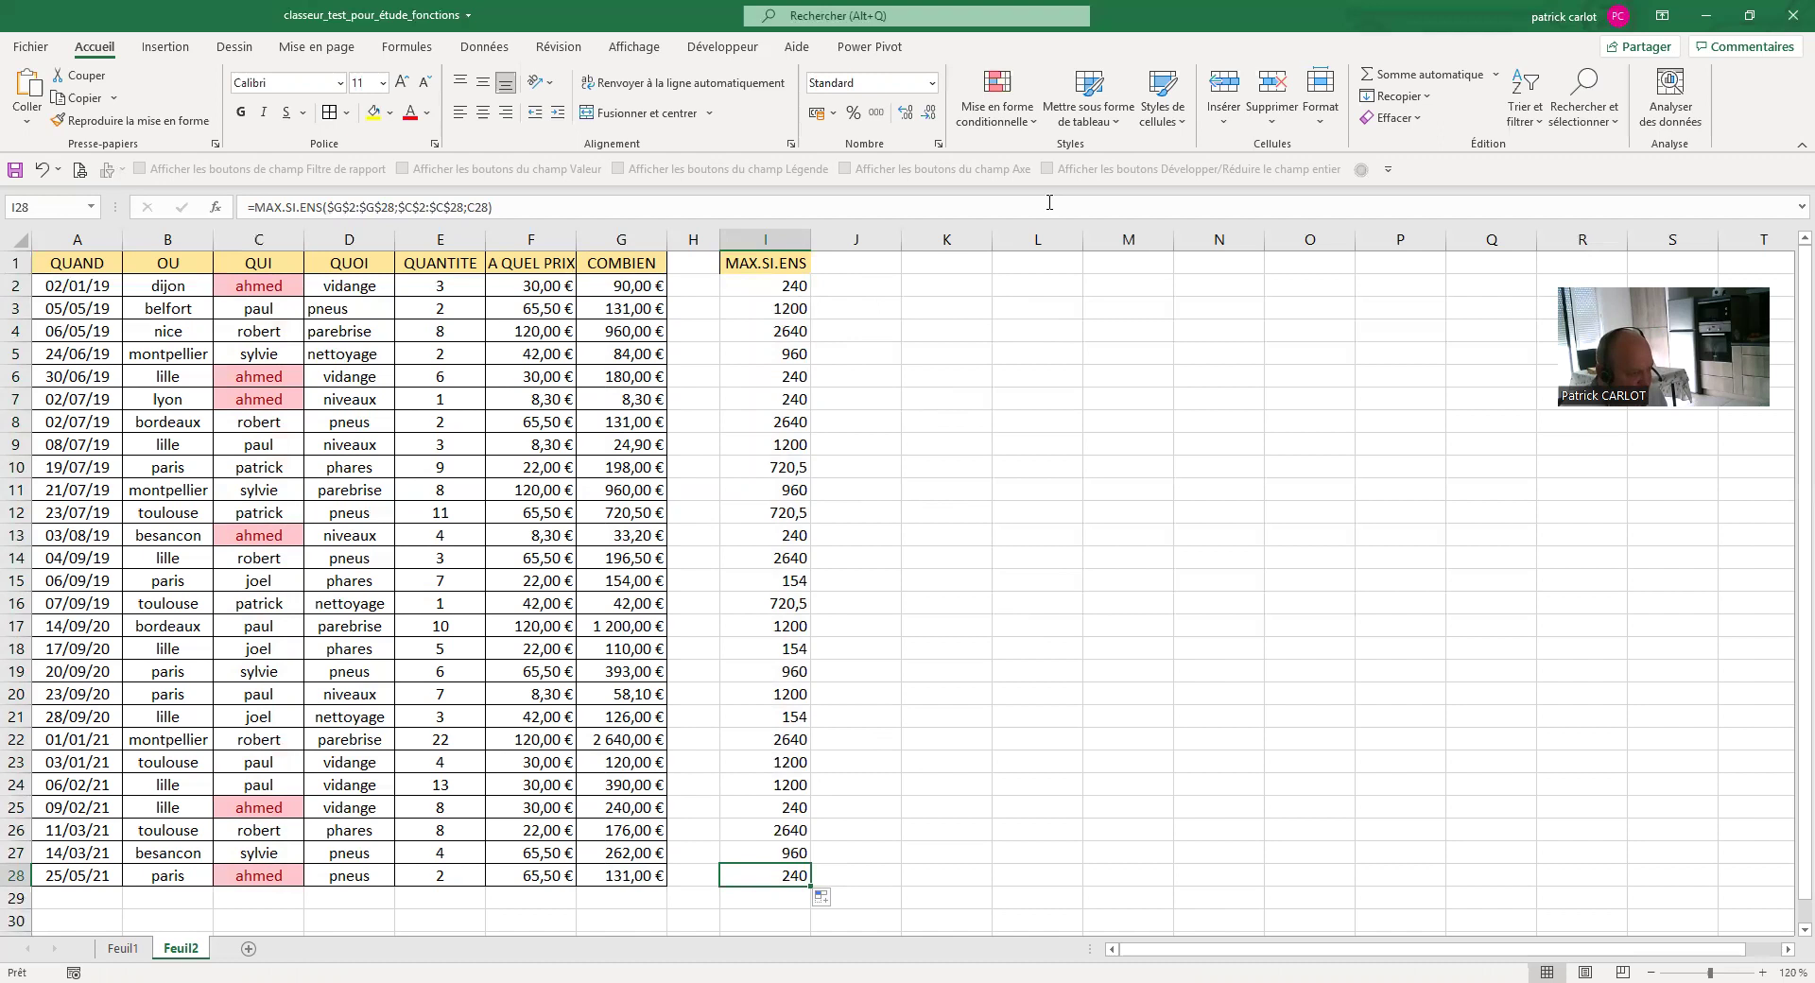
- Clear the conditional formatting rules from the entire sheet
{"action": "left_click", "coordinate": [1033, 126]}
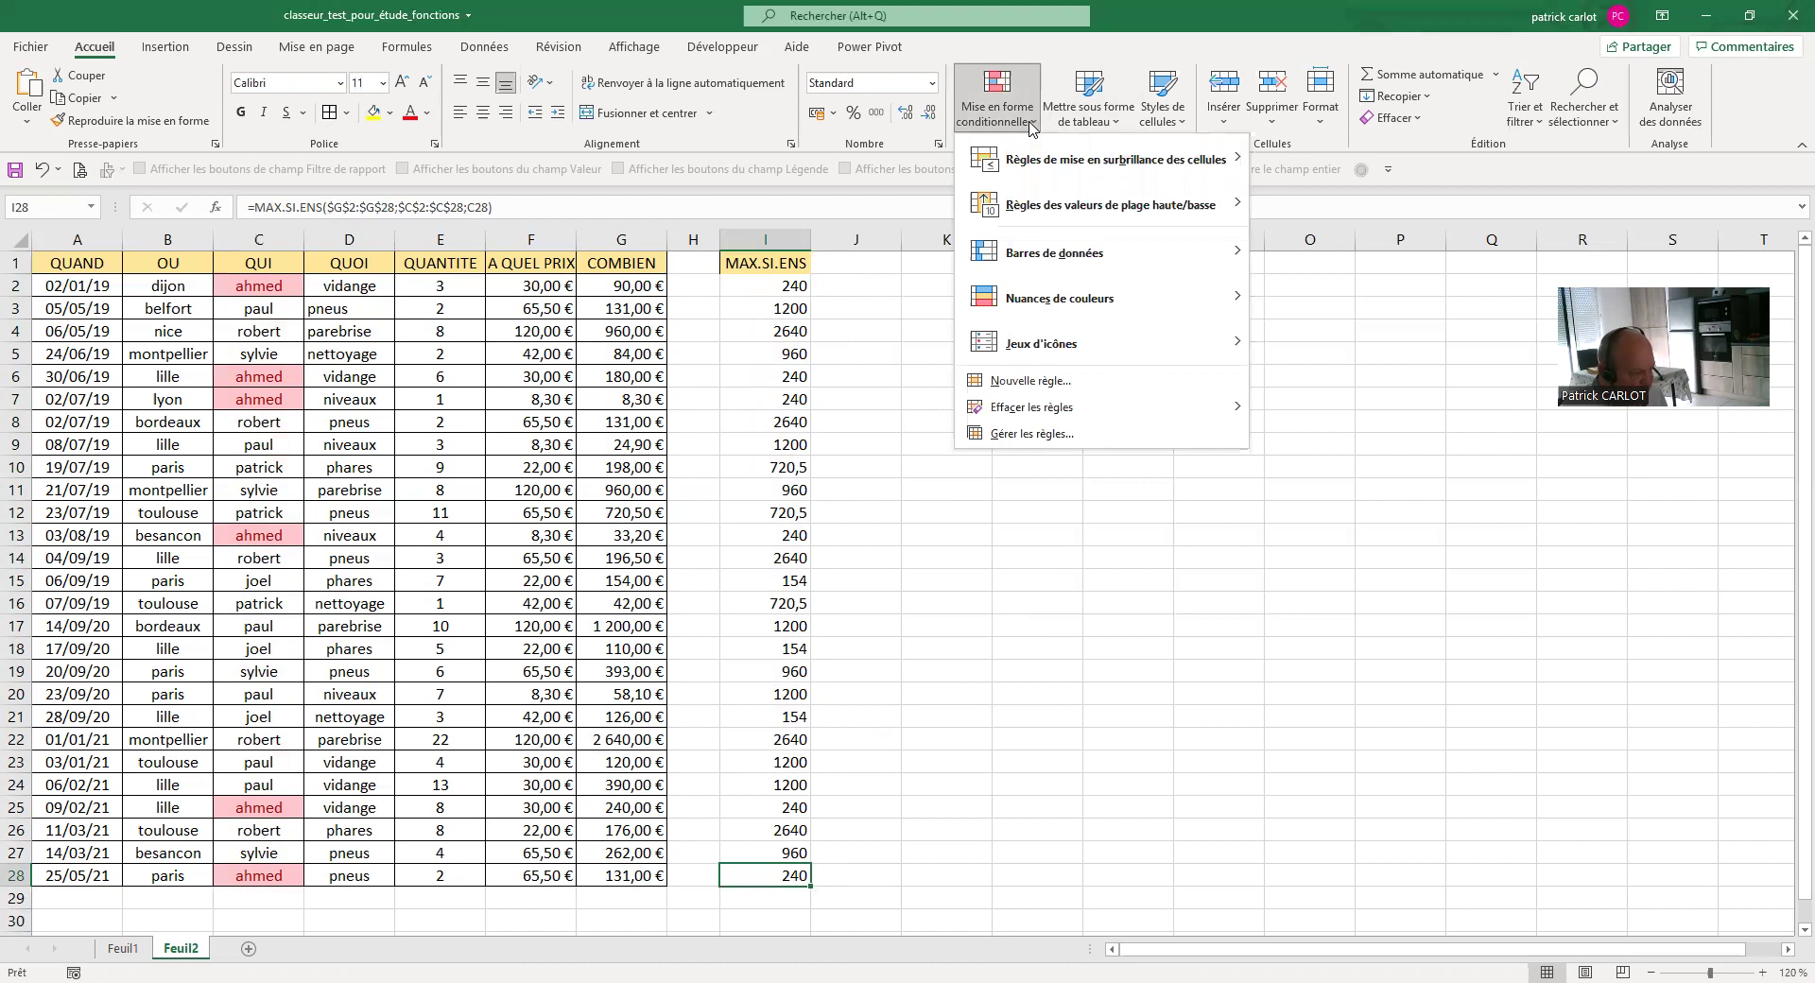
{"action": "mouse_move", "coordinate": [1017, 417]}
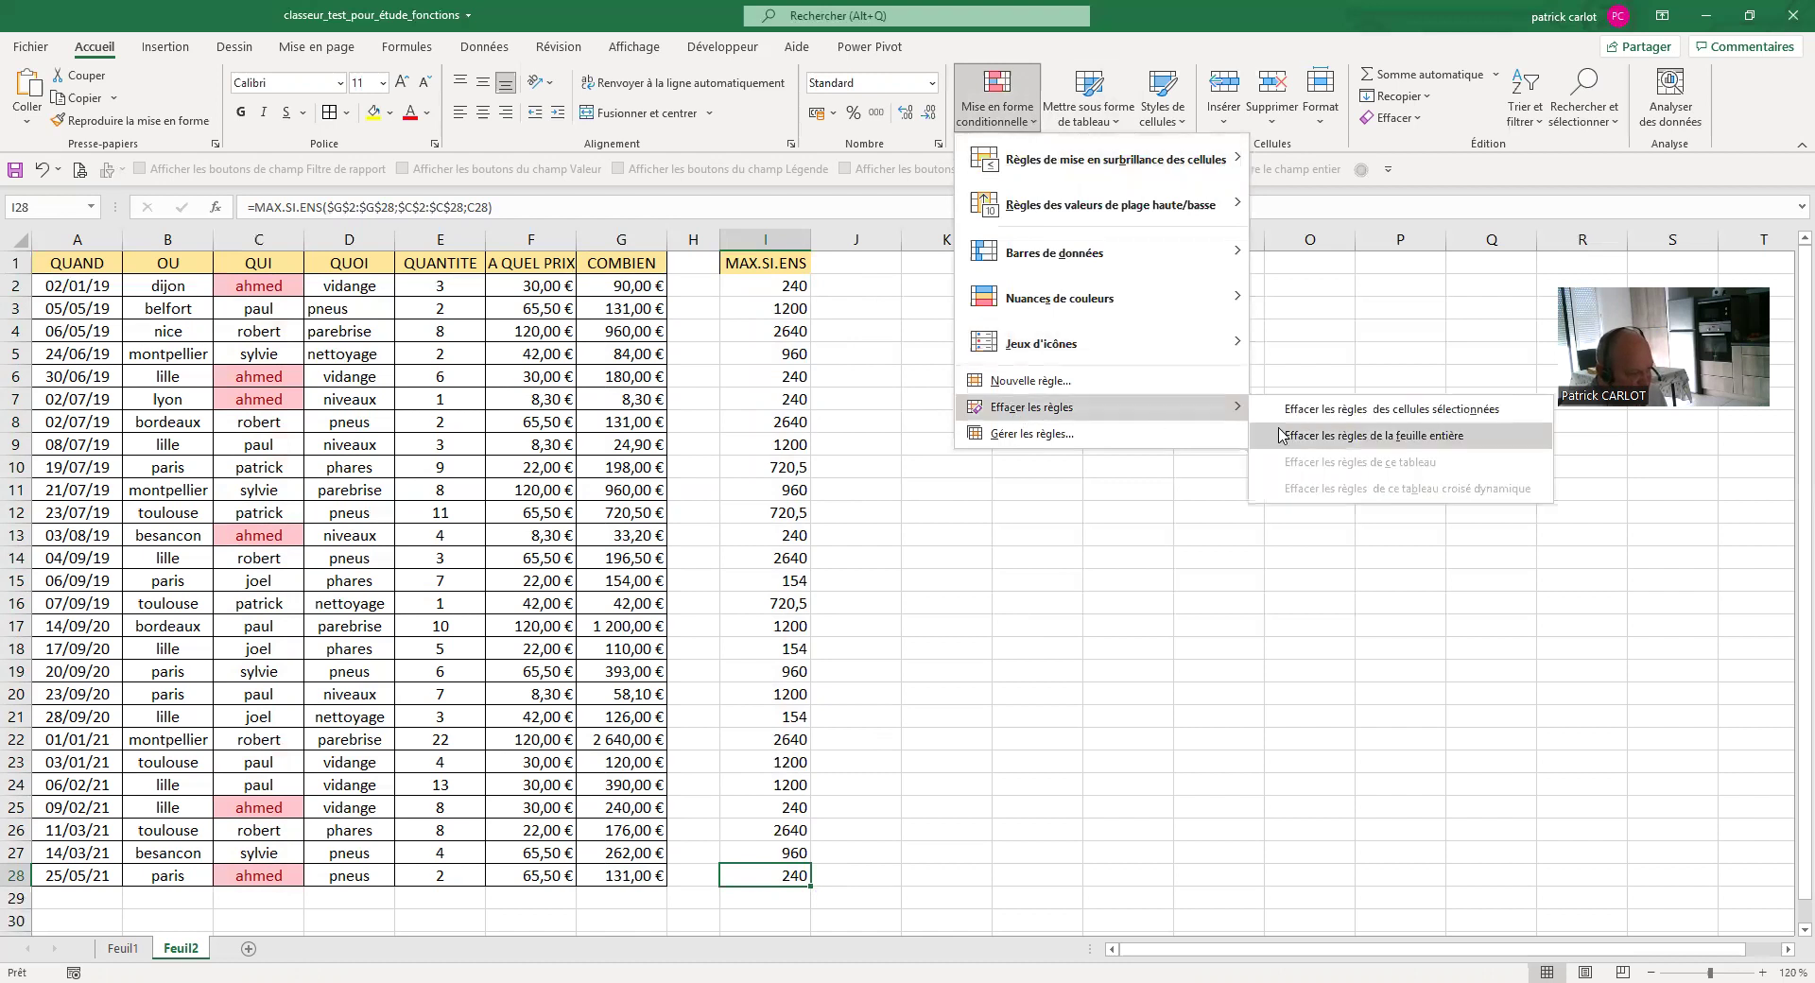
{"action": "left_click", "coordinate": [1313, 446]}
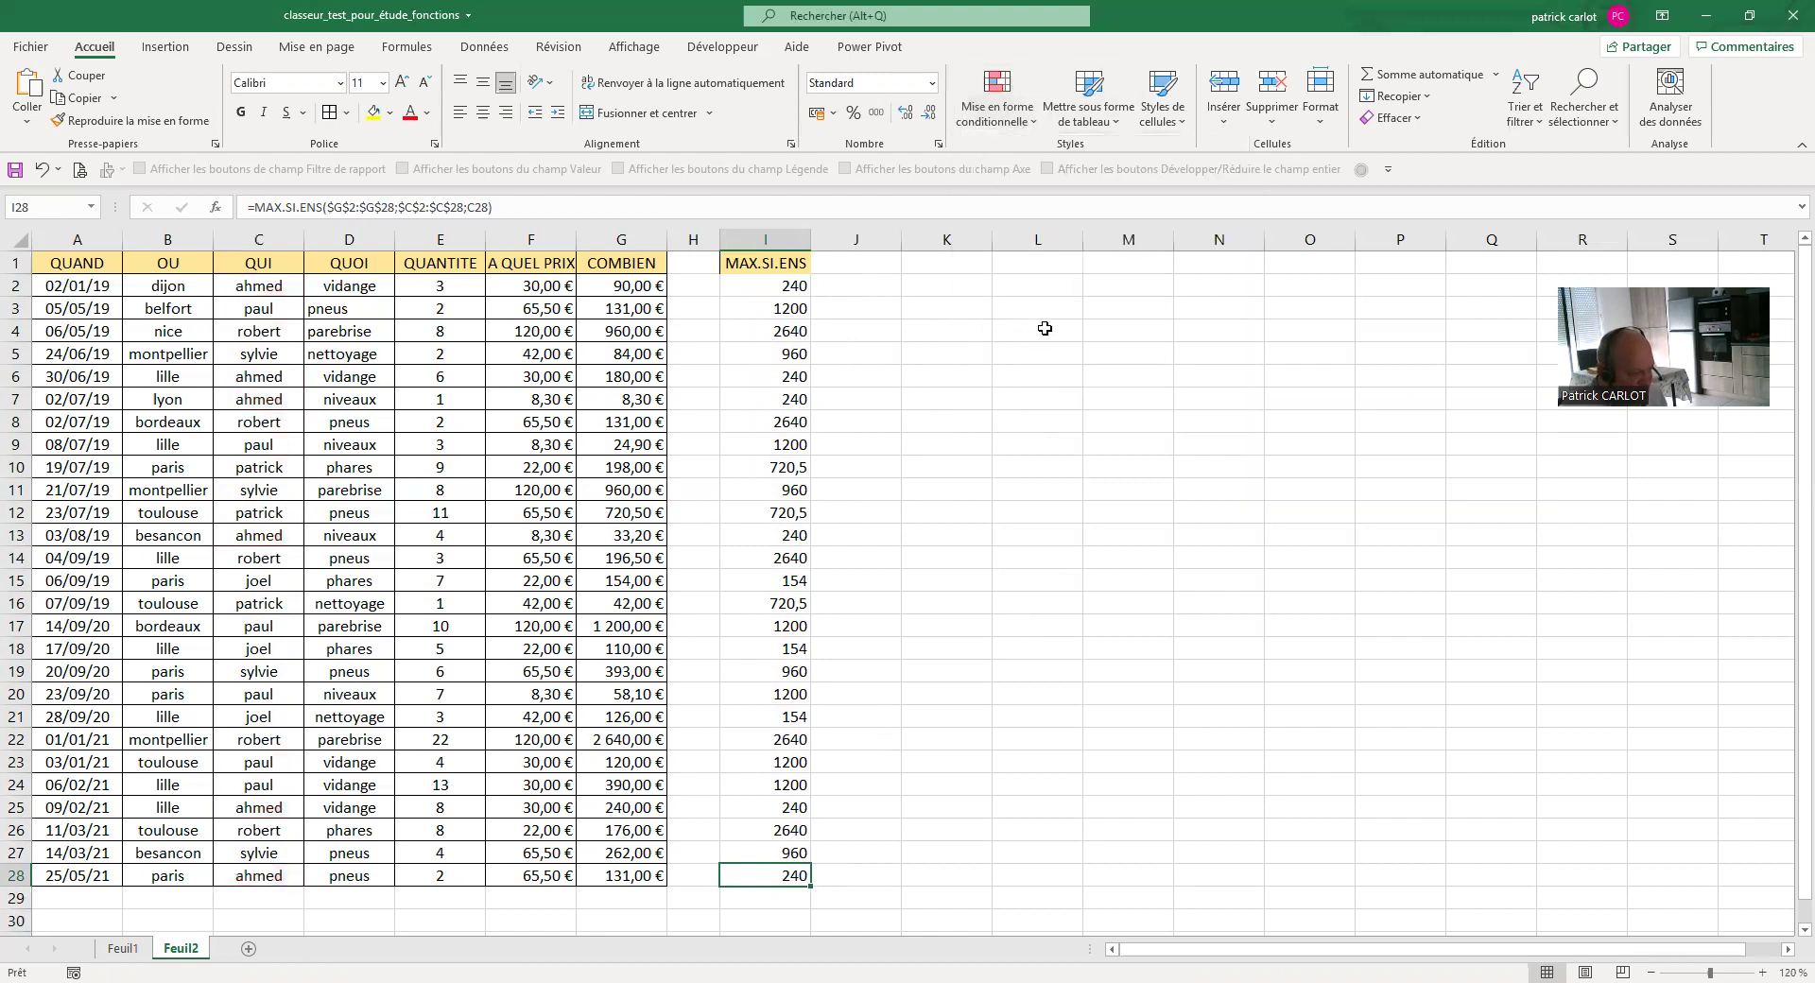
- Preview a text-contains highlight on the QUI column for "pau", "rob" and "syl" in turn to compare their amounts, without applying the rule
{"action": "left_click", "coordinate": [268, 241]}
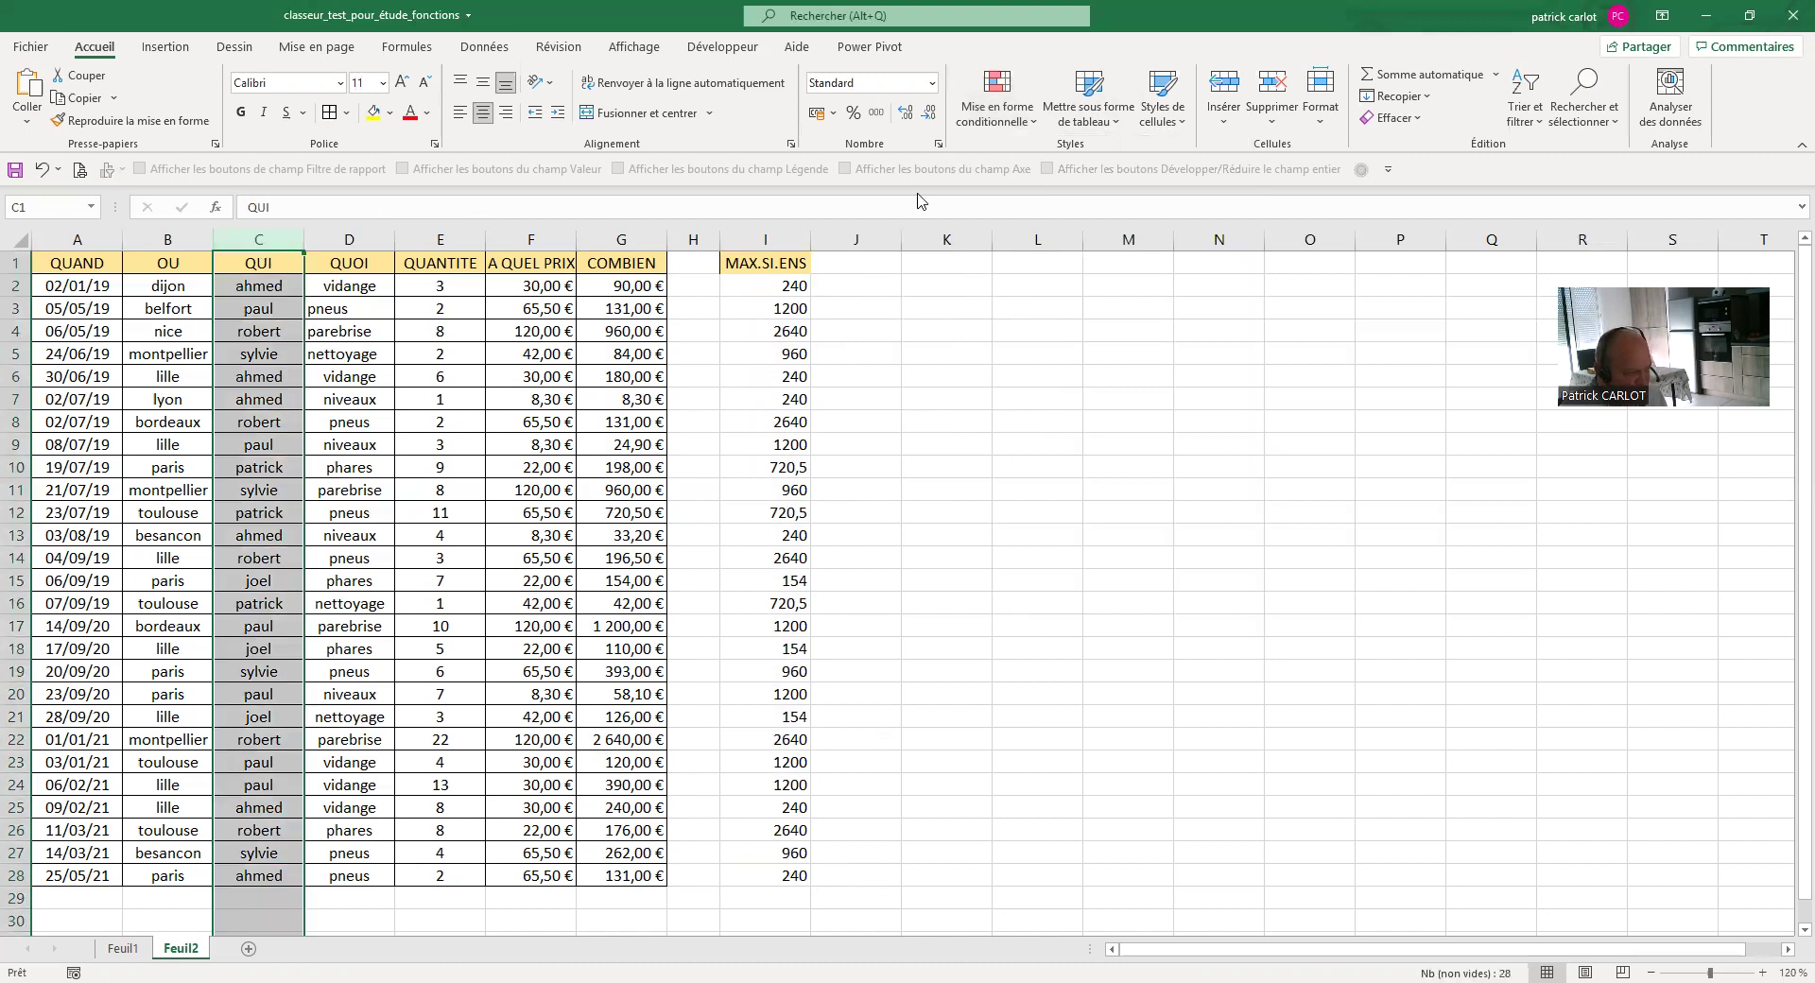
{"action": "left_click", "coordinate": [1032, 124]}
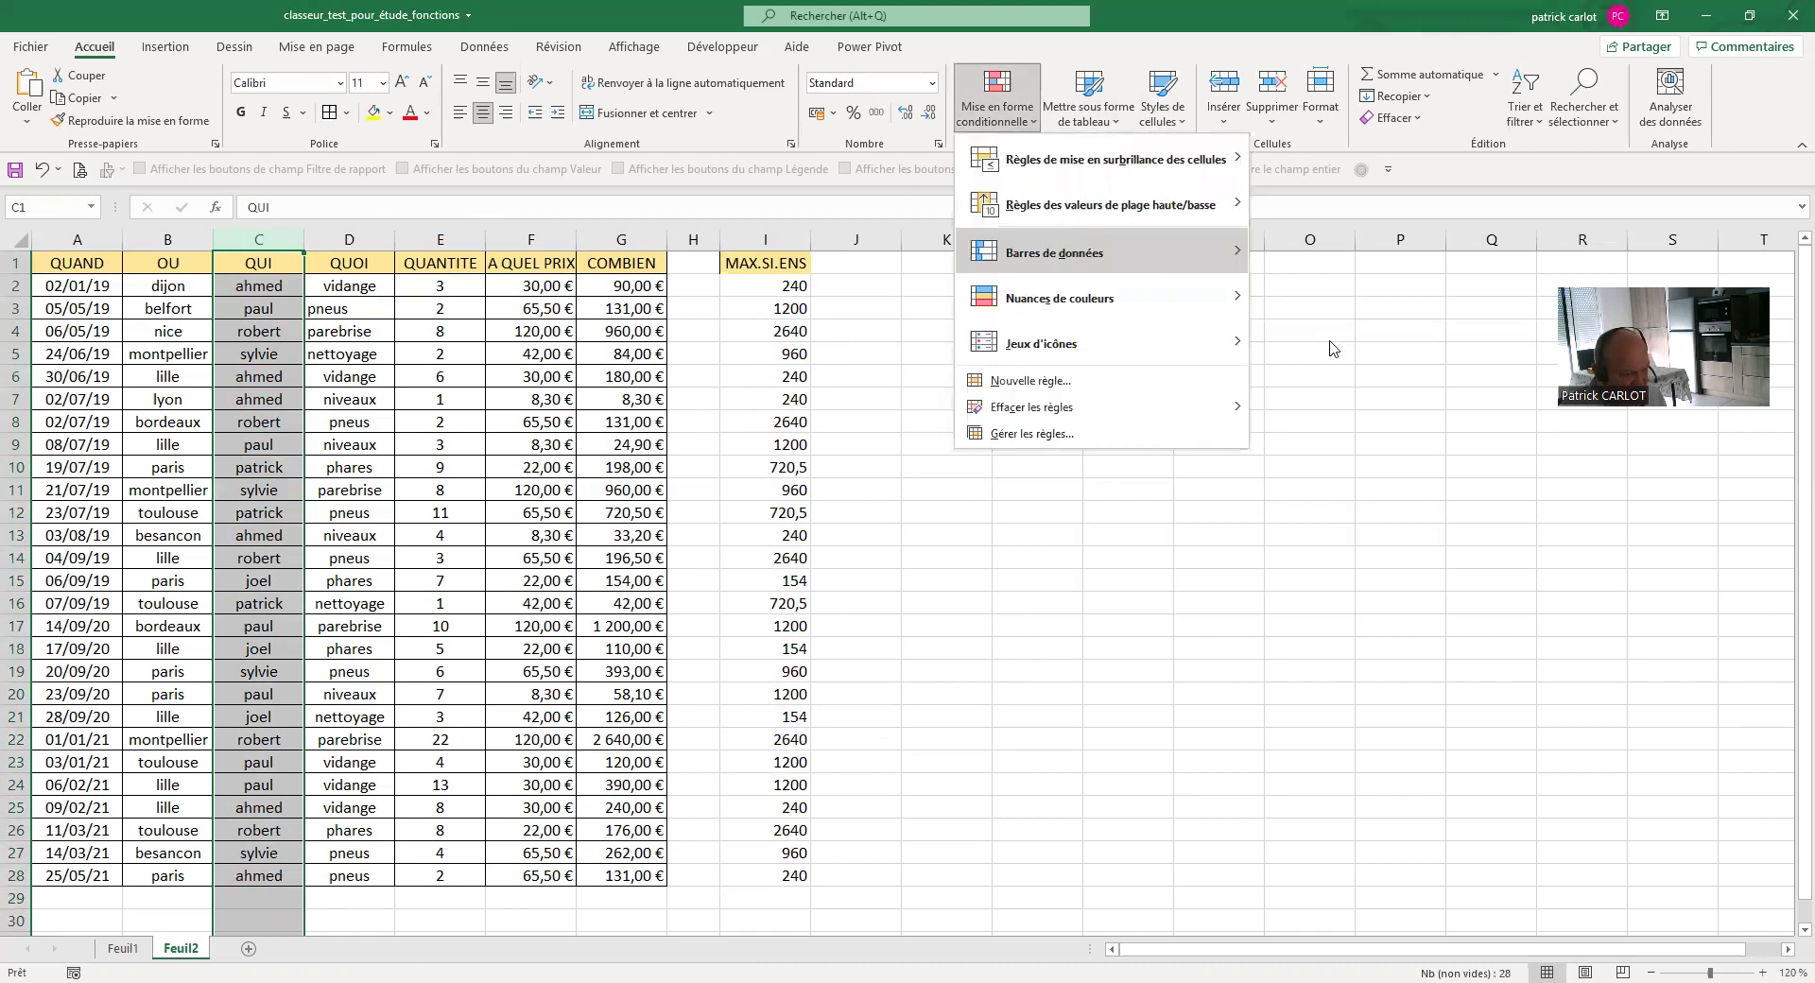
{"action": "mouse_move", "coordinate": [1161, 167]}
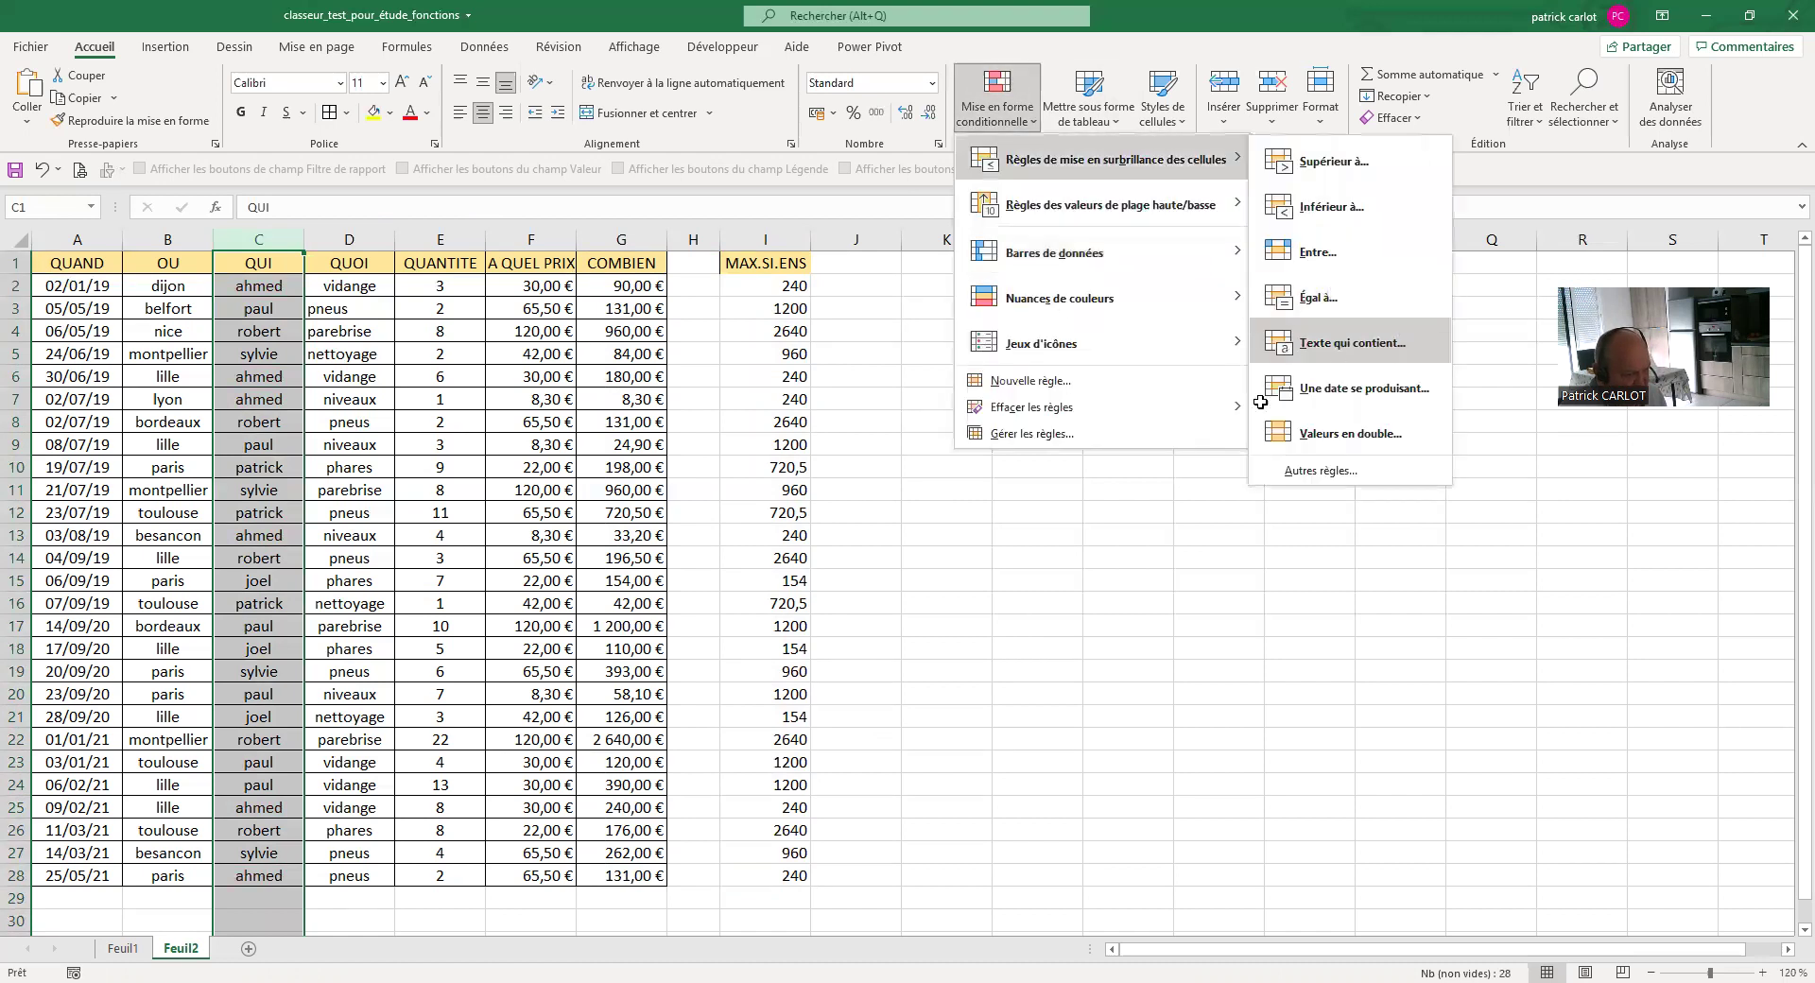
{"action": "left_click", "coordinate": [1339, 352]}
{"action": "type", "text": "pau"}
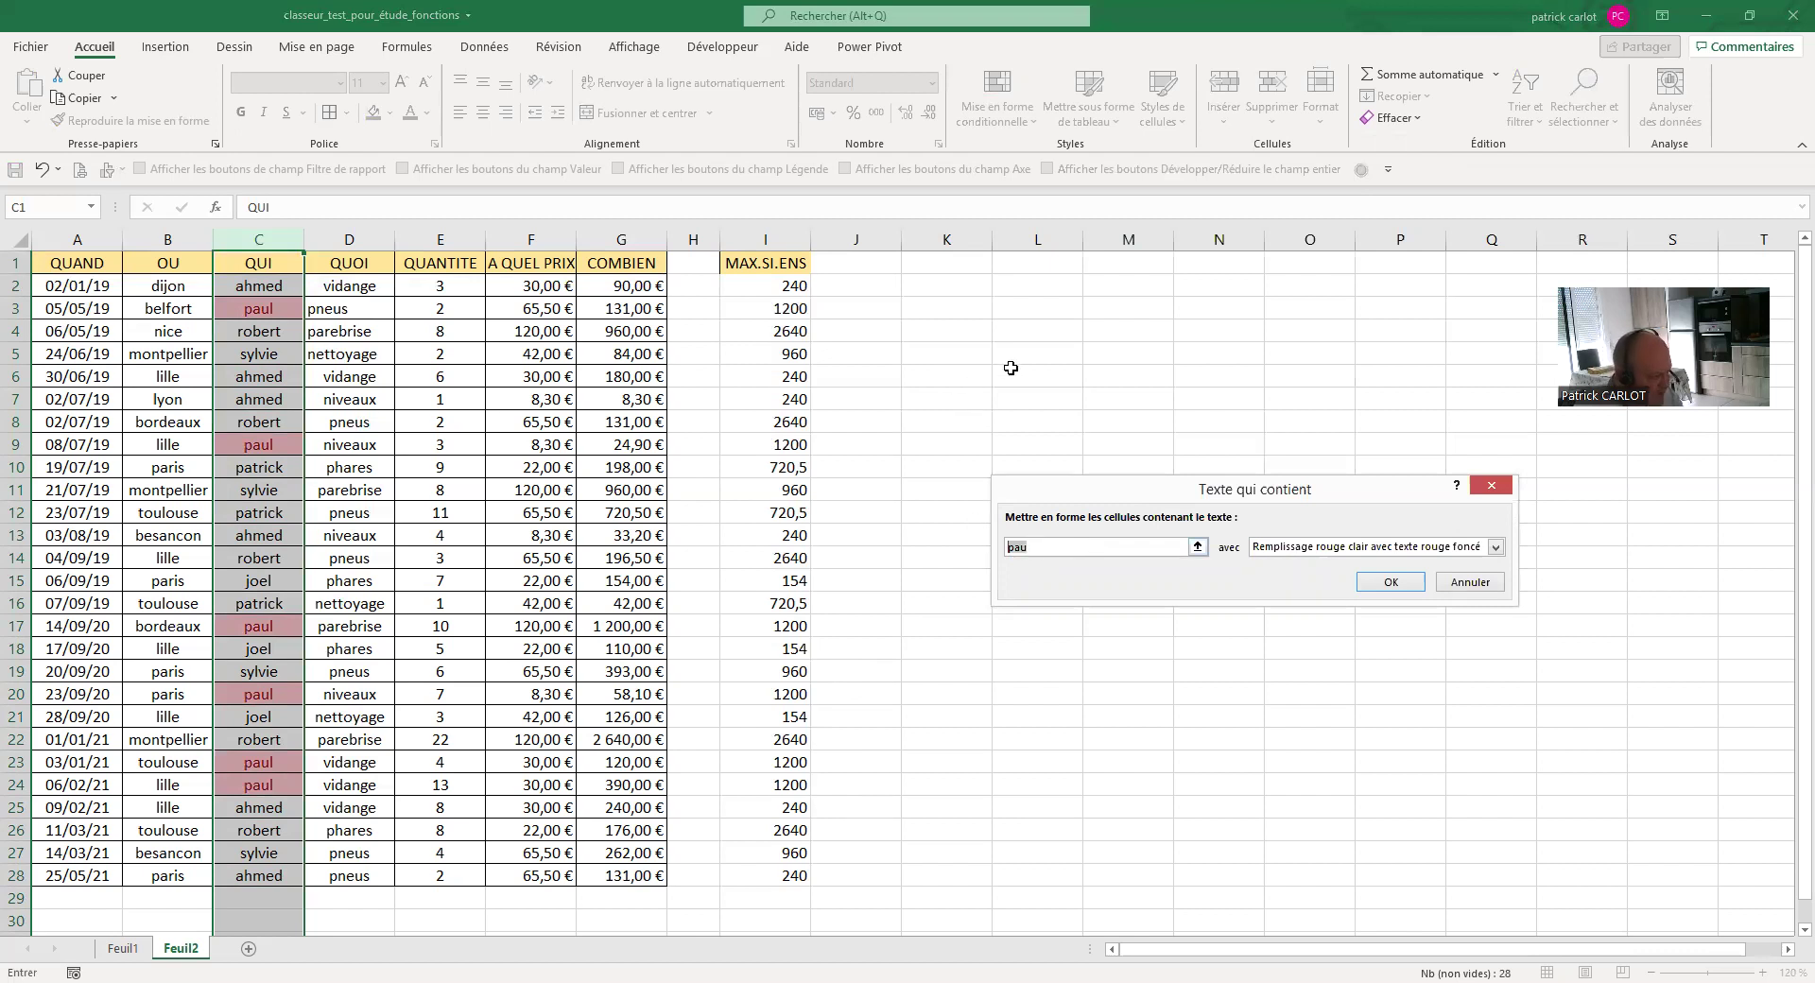
{"action": "type", "text": "rob"}
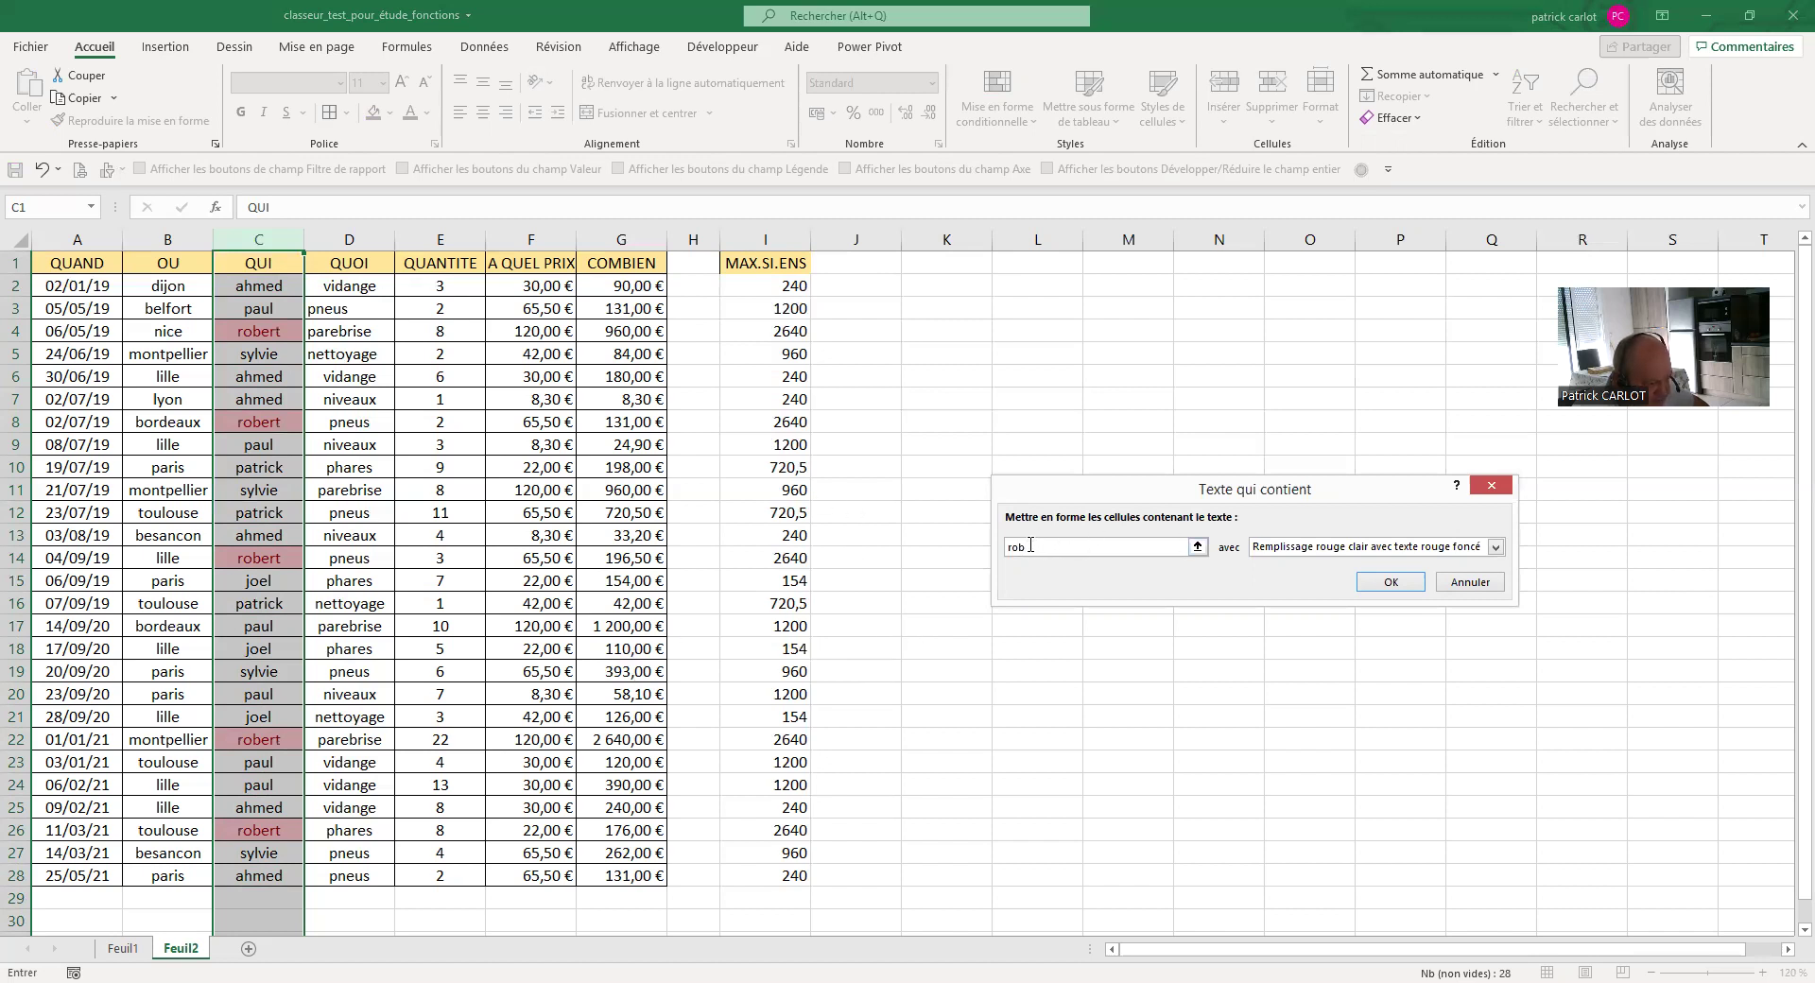
{"action": "double_click", "coordinate": [998, 539]}
{"action": "type", "text": "syl"}
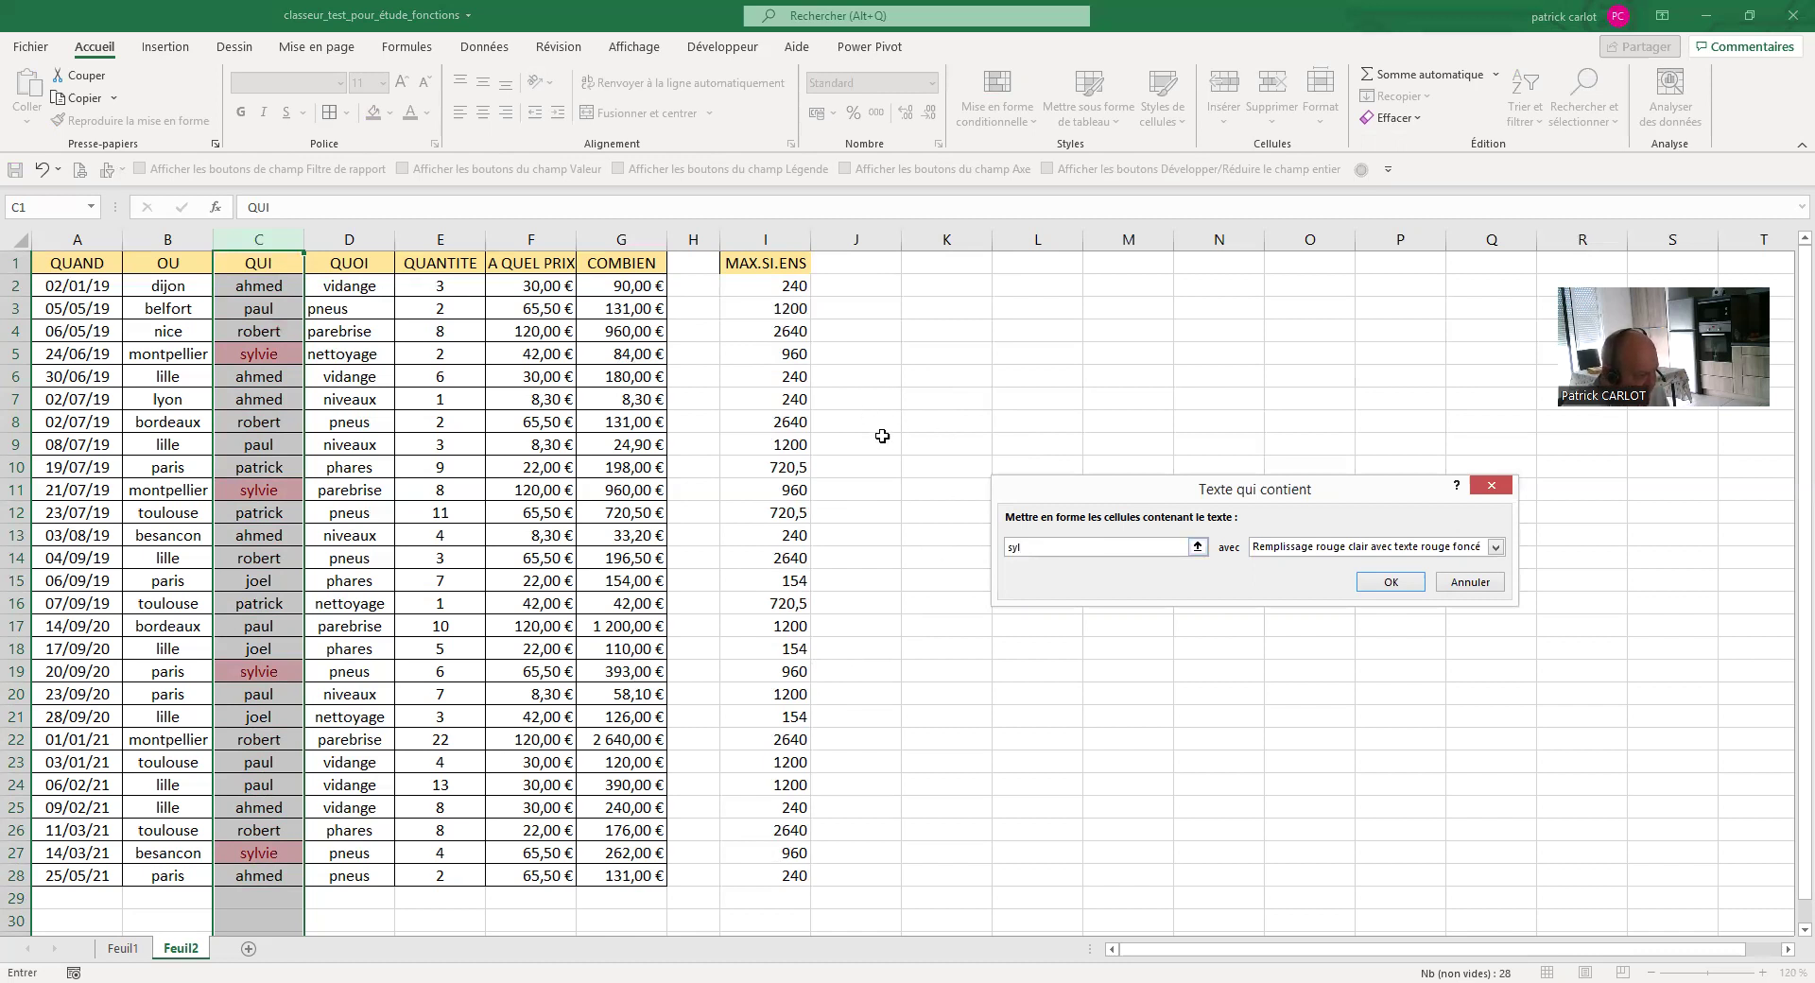
{"action": "left_click", "coordinate": [1459, 584]}
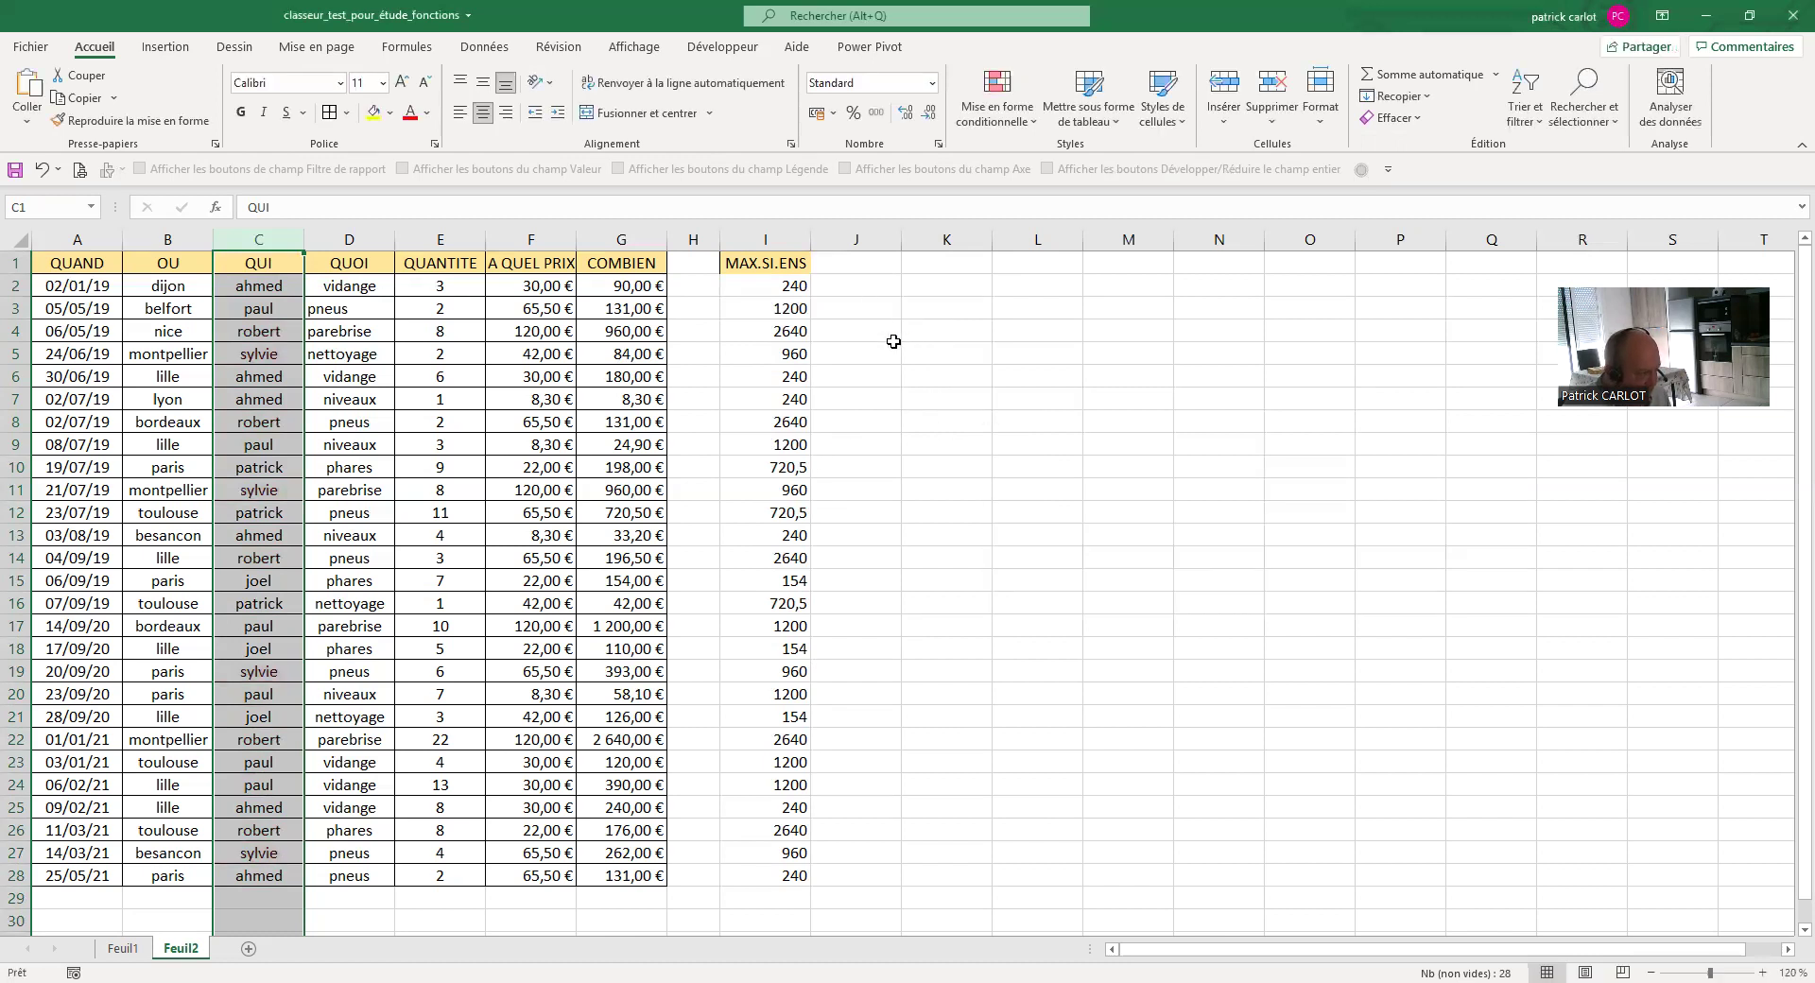